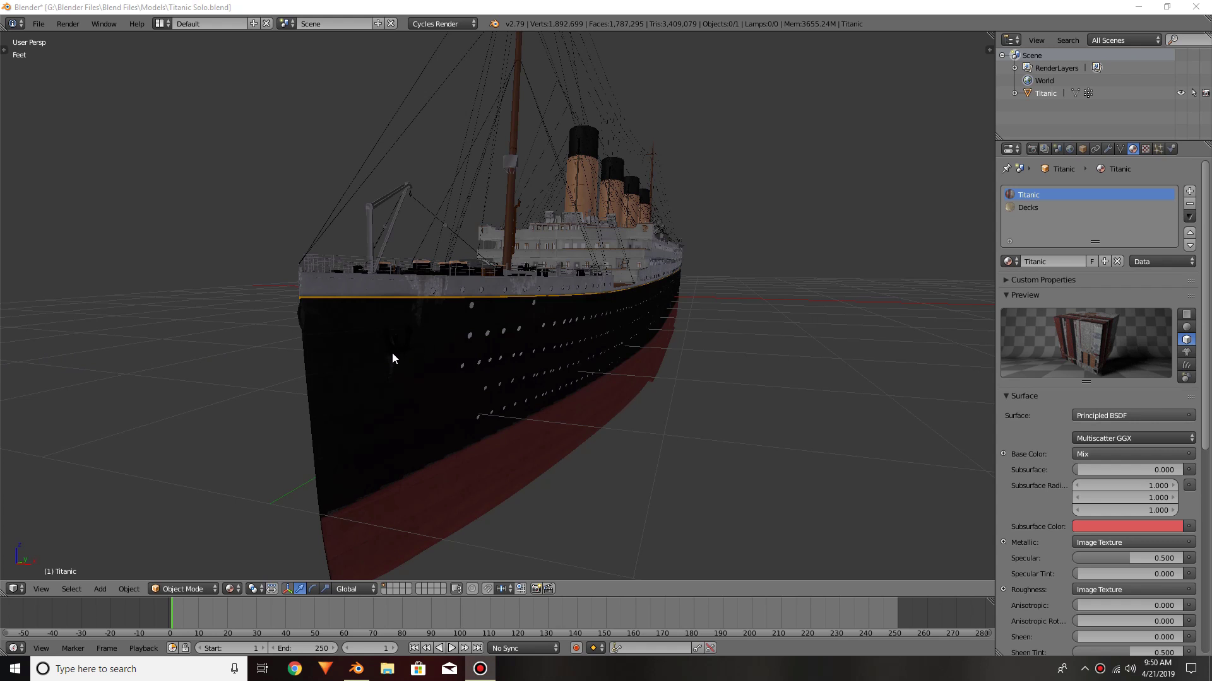
Orbit around the Titanic to inspect its side and bow from several angles
{"action": "middle_click_drag", "start_coordinate": [370, 376], "coordinate": [433, 378]}
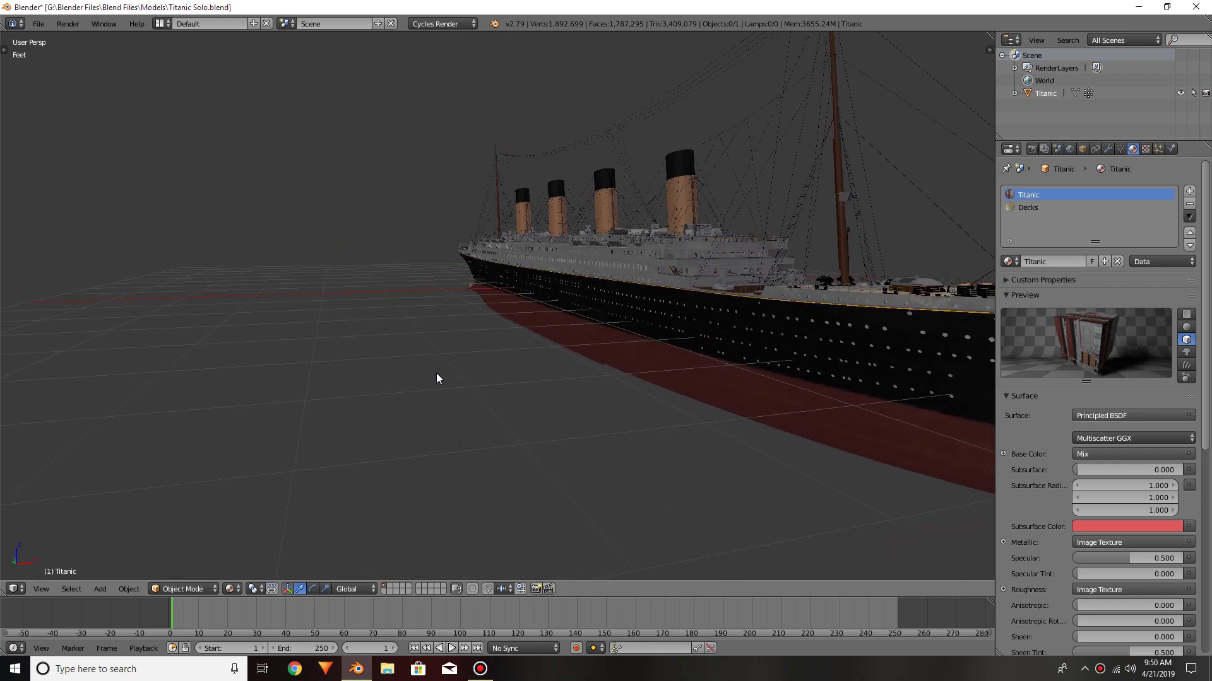
{"action": "middle_click_drag", "start_coordinate": [437, 377], "coordinate": [618, 366]}
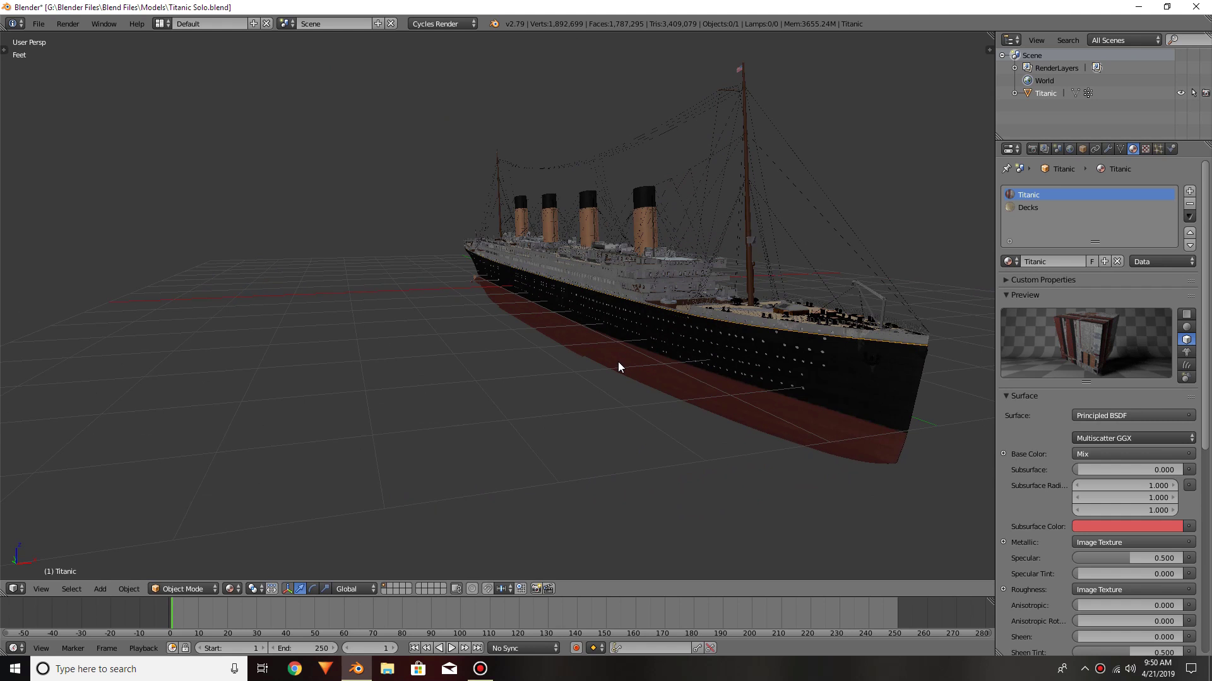
{"action": "middle_click_drag", "start_coordinate": [720, 339], "coordinate": [672, 311]}
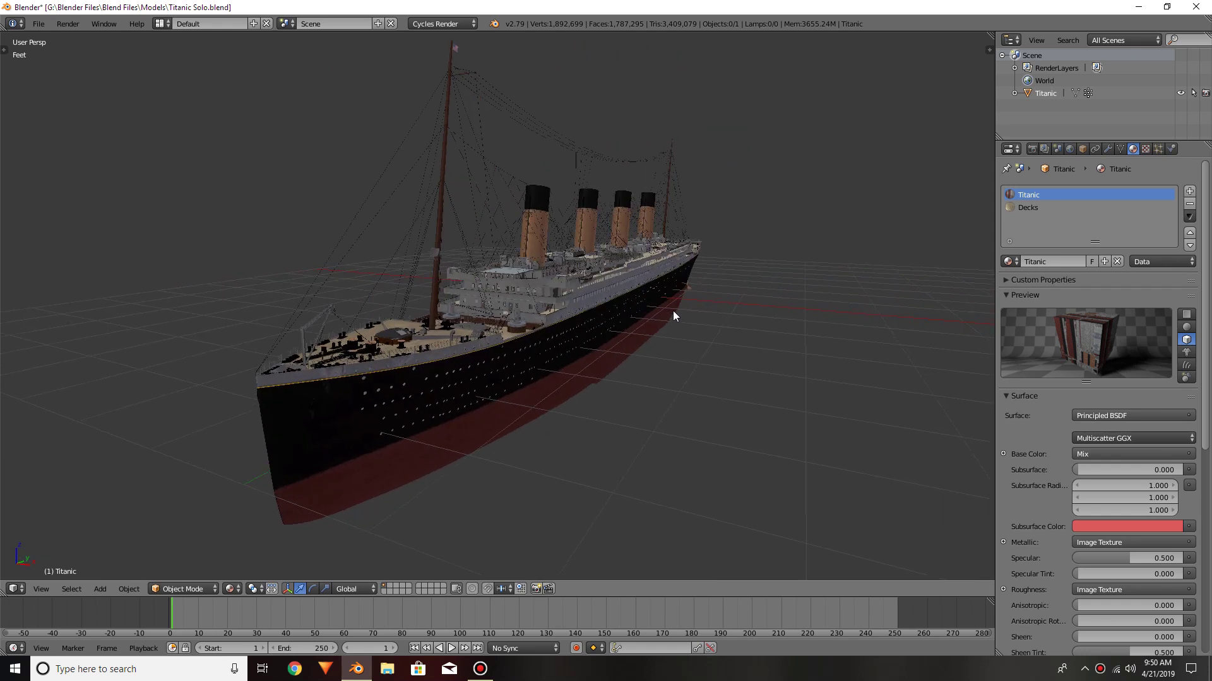
{"action": "middle_click_drag", "start_coordinate": [529, 313], "coordinate": [87, 316]}
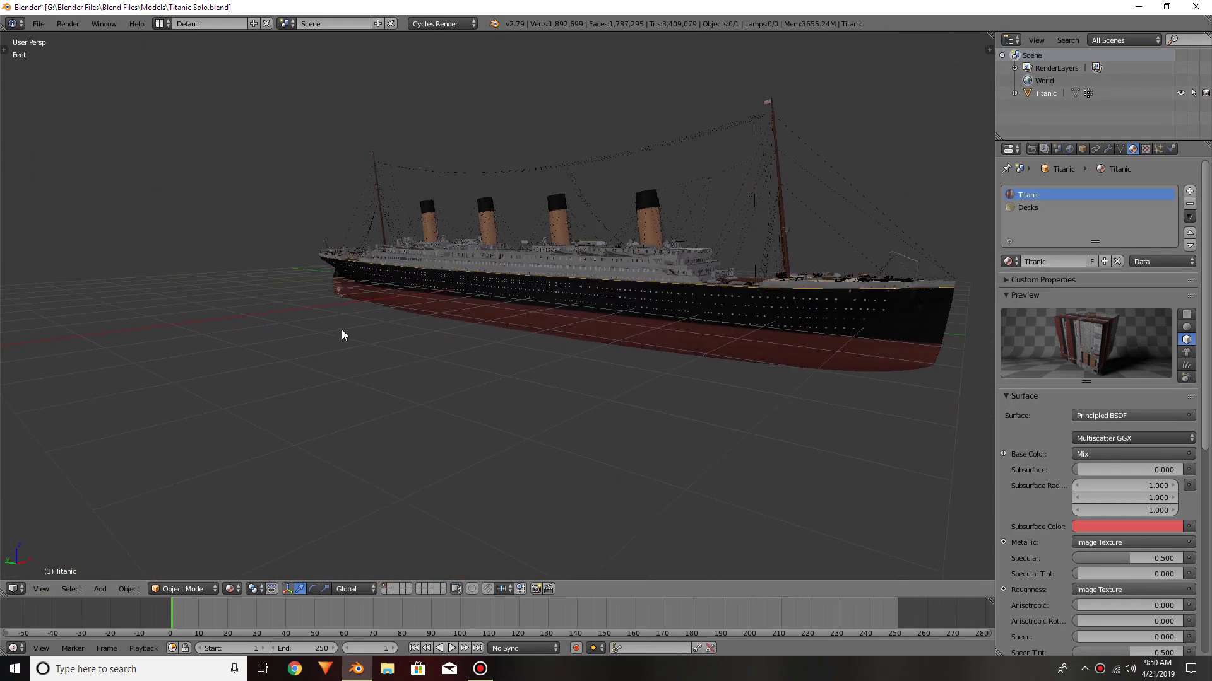
{"action": "middle_click_drag", "start_coordinate": [342, 330], "coordinate": [267, 330]}
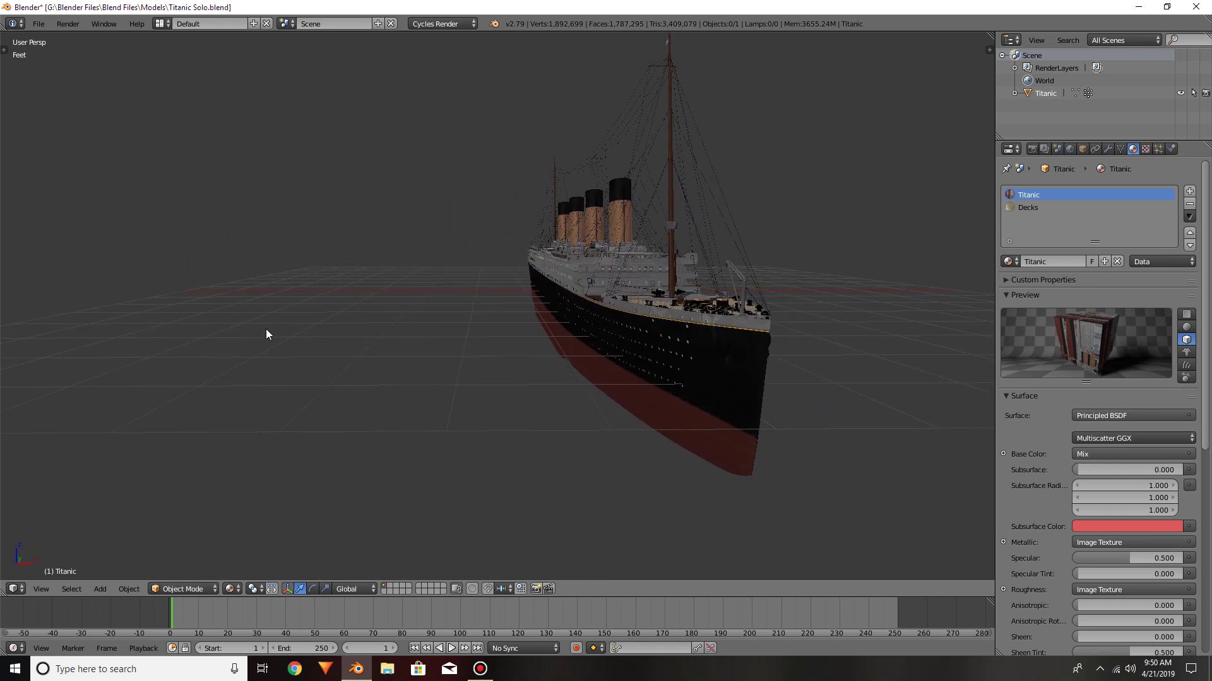
Switch to an orthographic right-side view of the ship
{"action": "key", "text": "KP_5"}
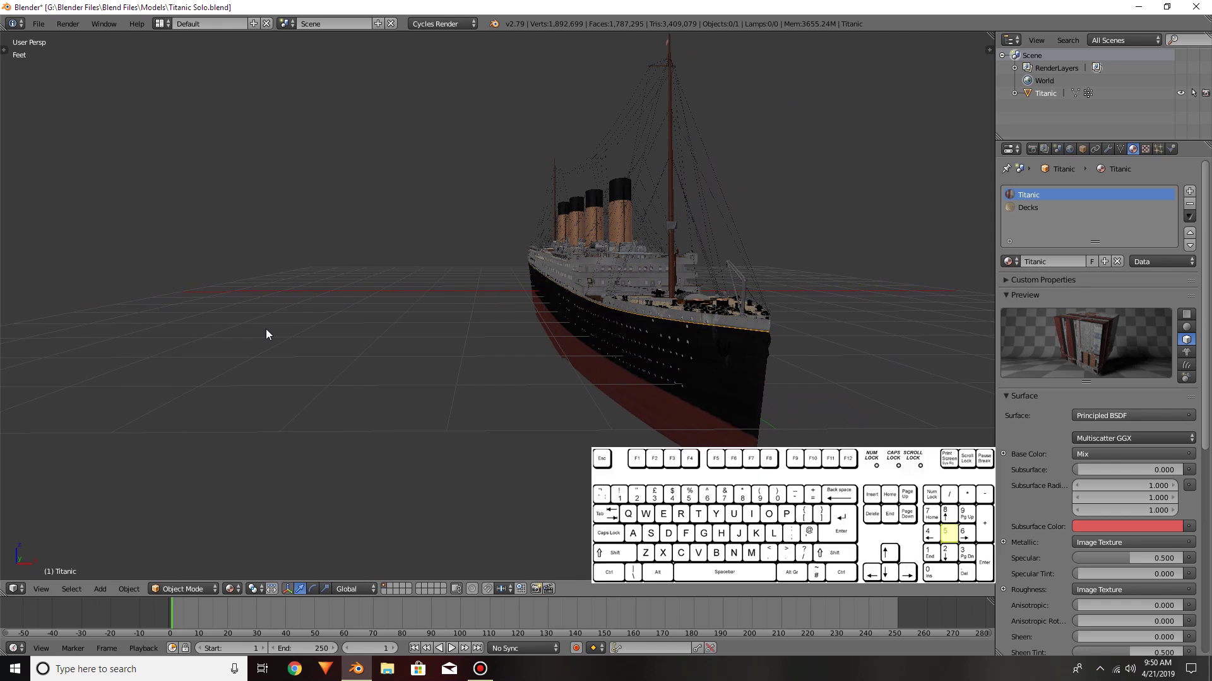
{"action": "key", "text": "KP_5"}
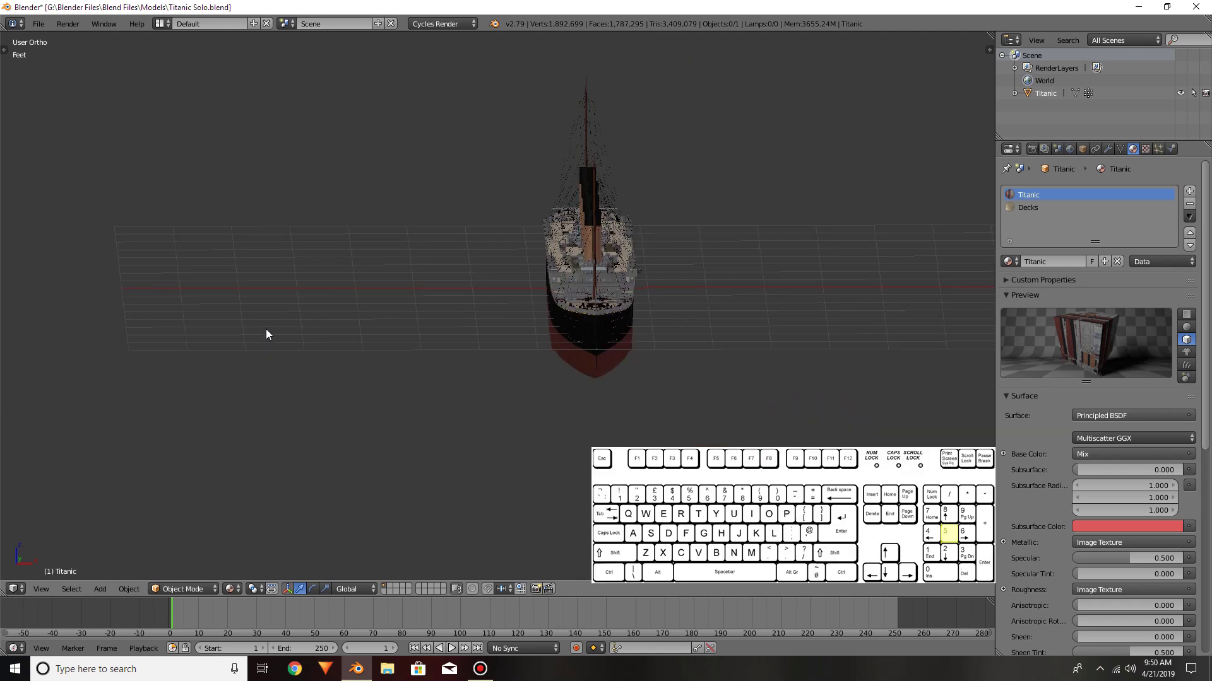
{"action": "middle_click_drag", "start_coordinate": [403, 360], "coordinate": [357, 352]}
{"action": "key", "text": "KP_3"}
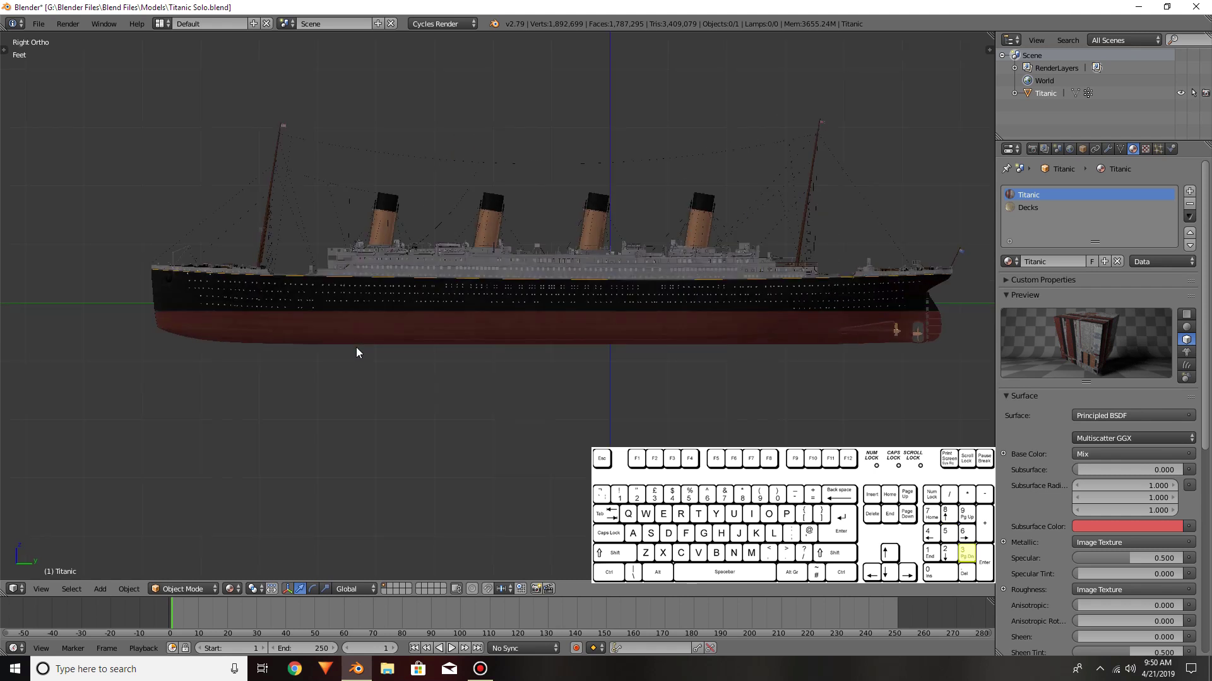
{"action": "scroll", "coordinate": [399, 356], "scroll_direction": "down", "scroll_amount": 3, "text": "ctrl"}
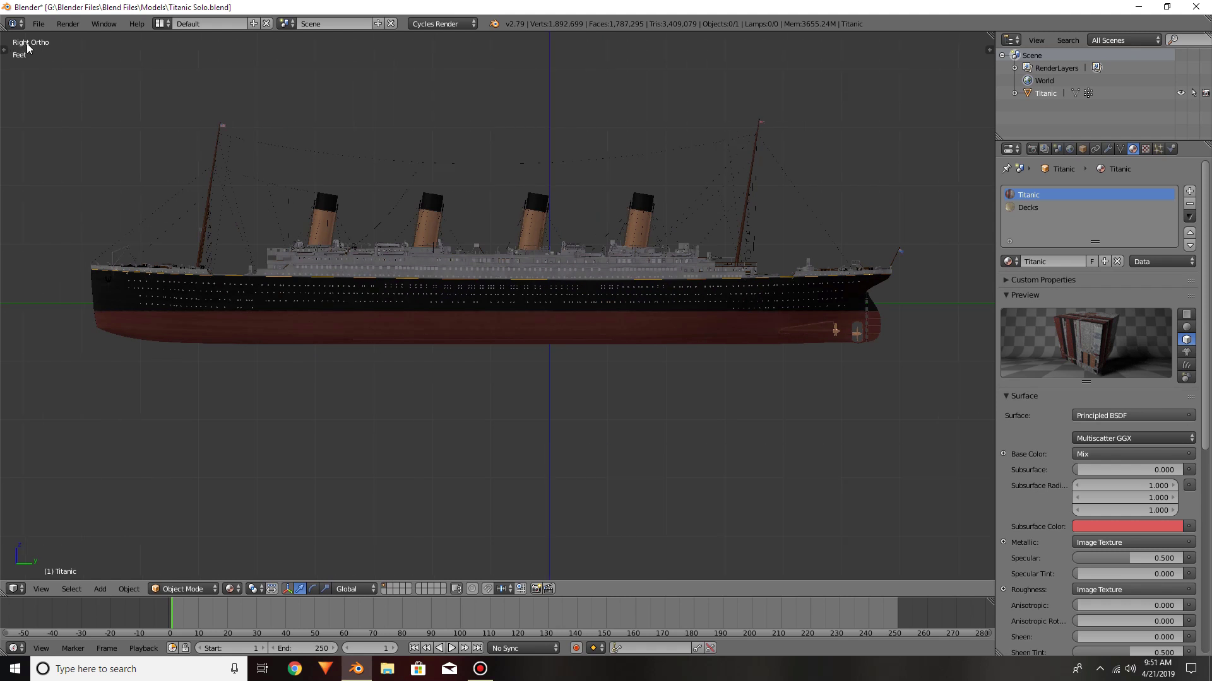
{"action": "scroll", "coordinate": [332, 407], "scroll_direction": "up", "scroll_amount": 3}
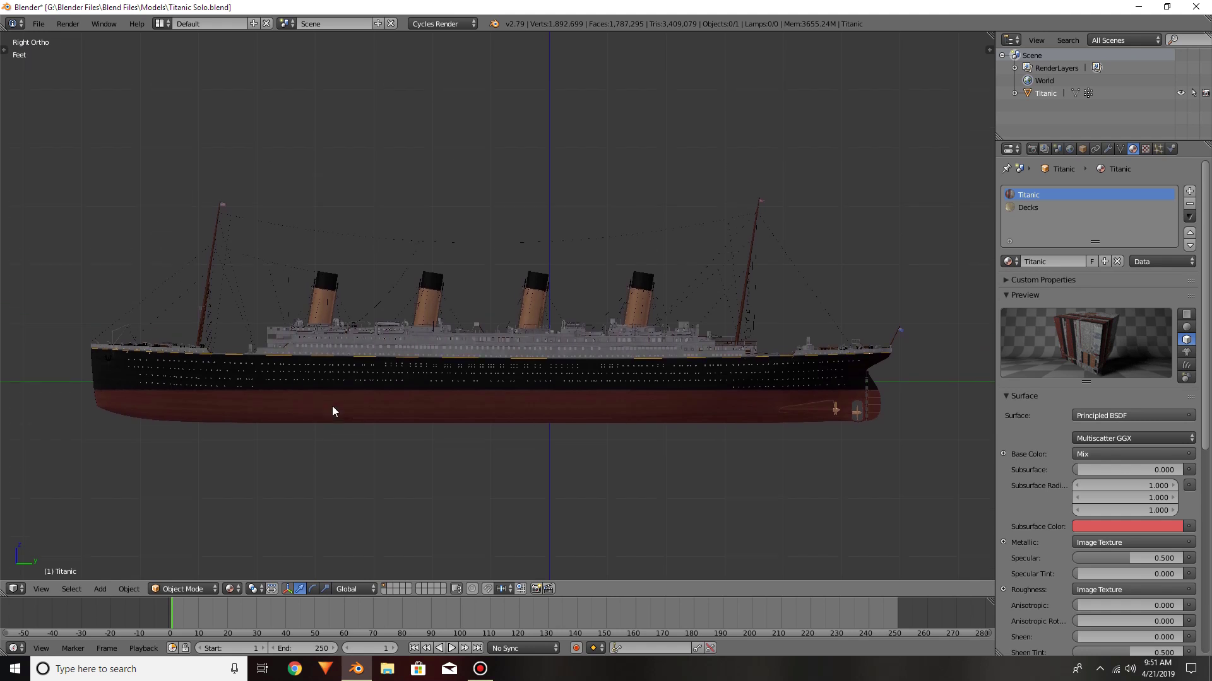
{"action": "scroll", "coordinate": [333, 428], "scroll_direction": "down", "scroll_amount": 2}
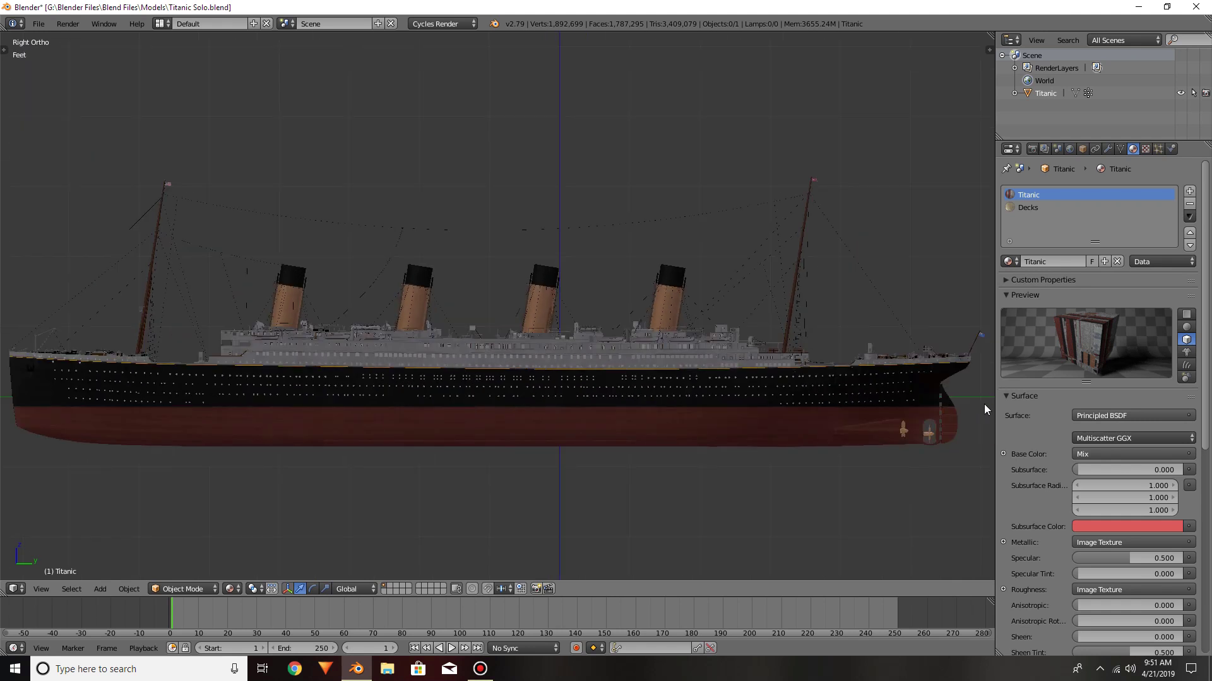
Widen the 3D view by narrowing the side panels and zoom to frame the ship
{"action": "left_click_drag", "start_coordinate": [994, 413], "coordinate": [1054, 414]}
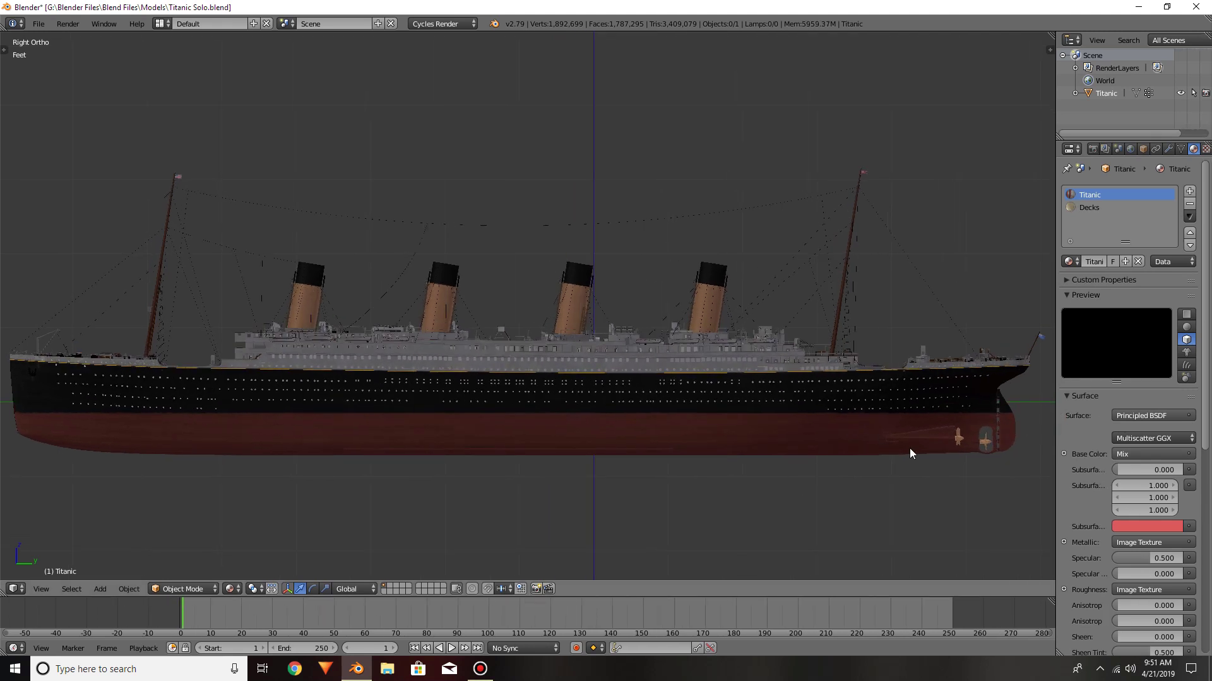
{"action": "scroll", "coordinate": [994, 419], "scroll_direction": "down", "scroll_amount": 4}
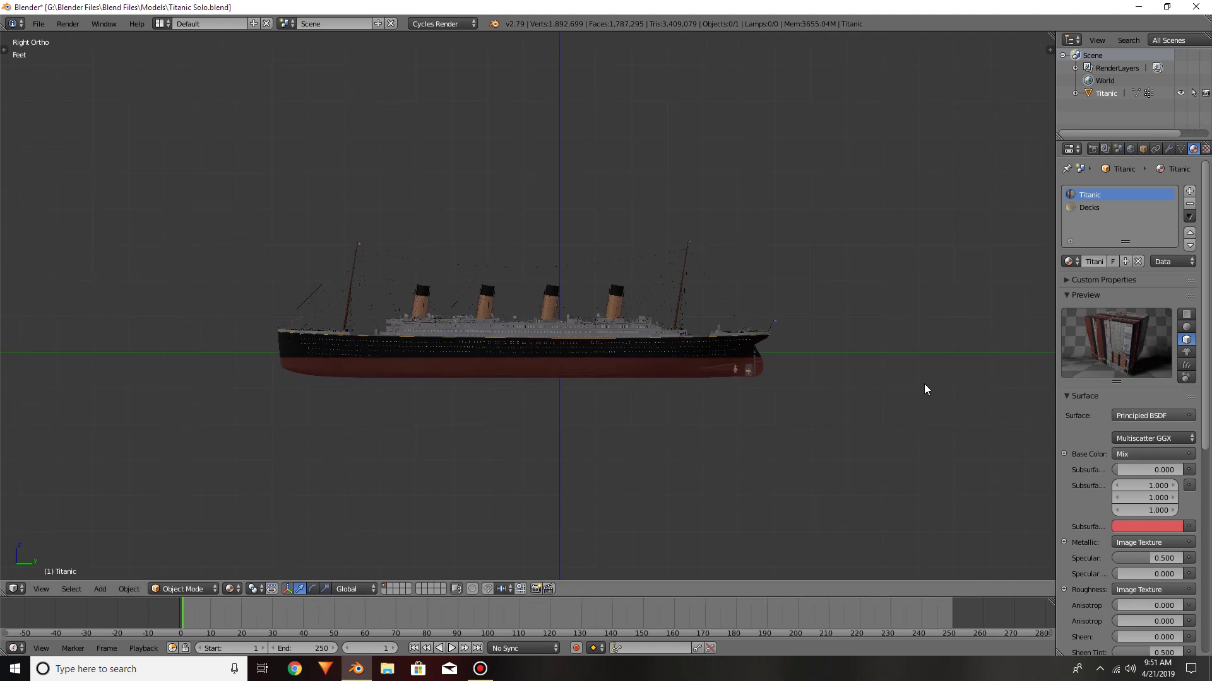
{"action": "scroll", "coordinate": [924, 384], "scroll_direction": "down", "scroll_amount": 5}
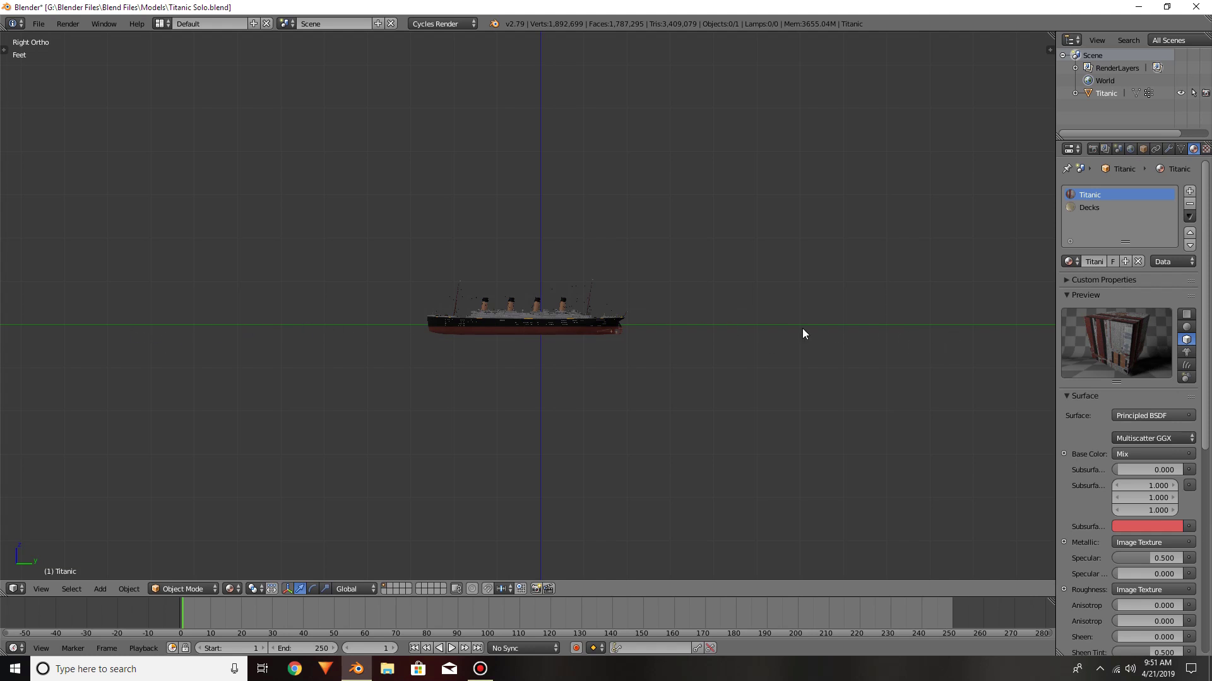
{"action": "scroll", "coordinate": [574, 408], "scroll_direction": "up", "scroll_amount": 8}
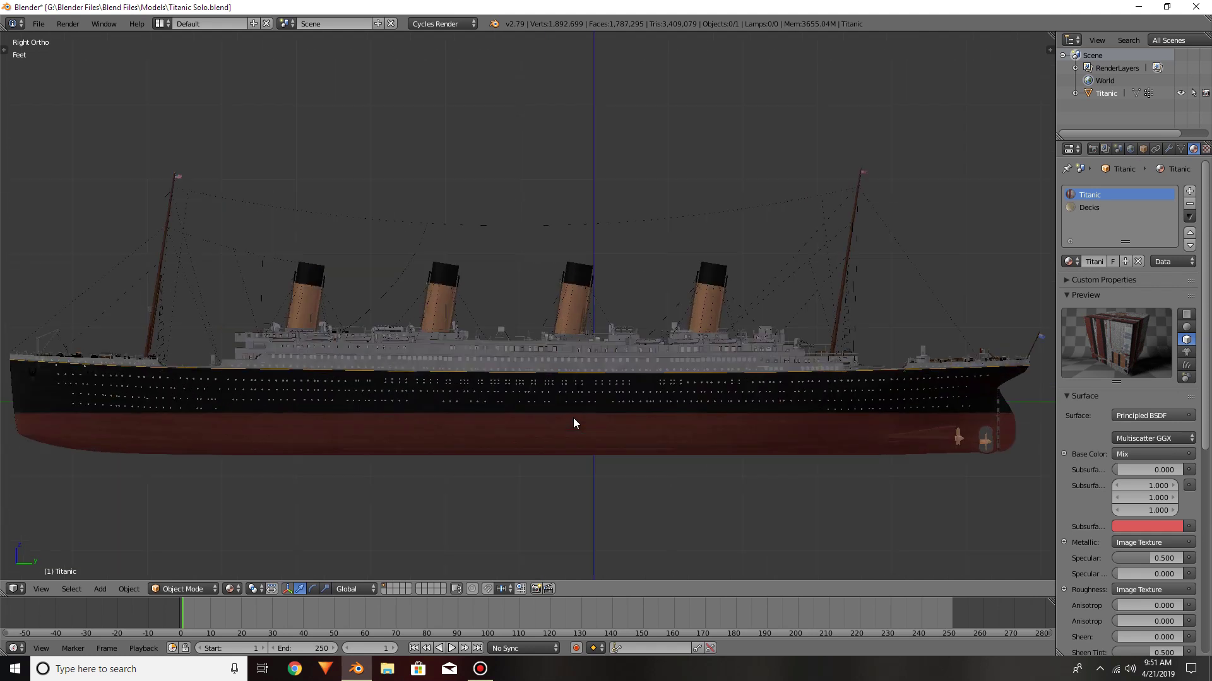
Select the Titanic model and set the viewport shading to Texture
{"action": "key", "text": "z"}
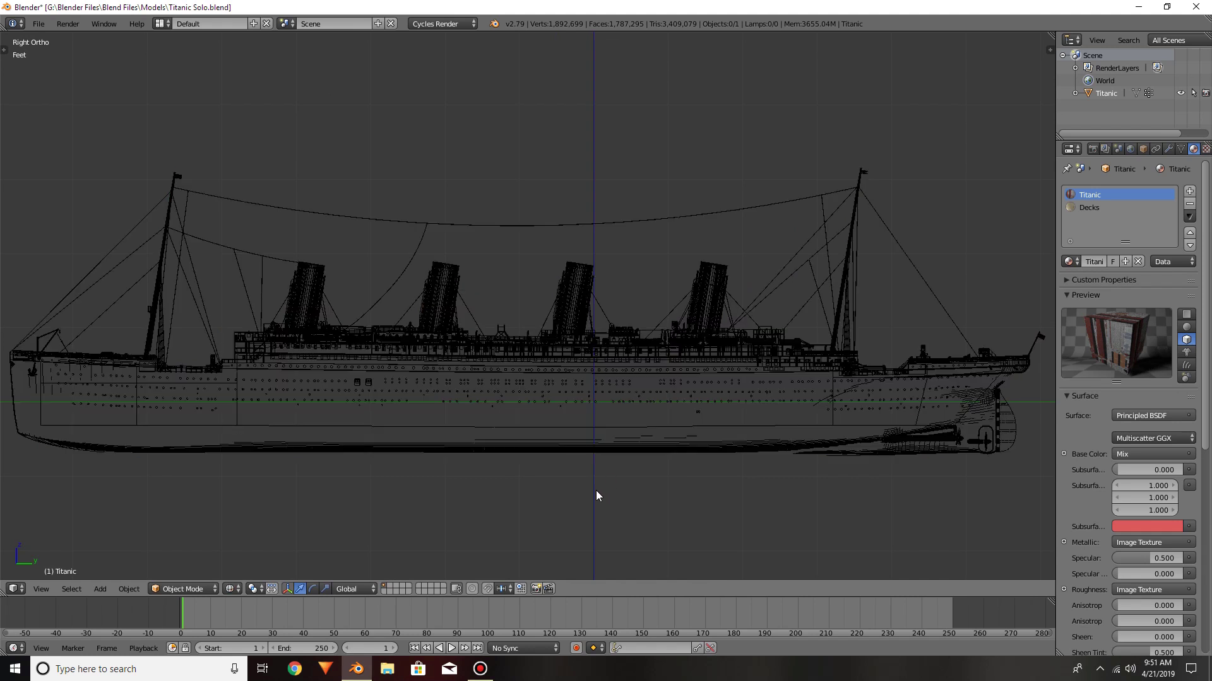
{"action": "right_click", "coordinate": [620, 452]}
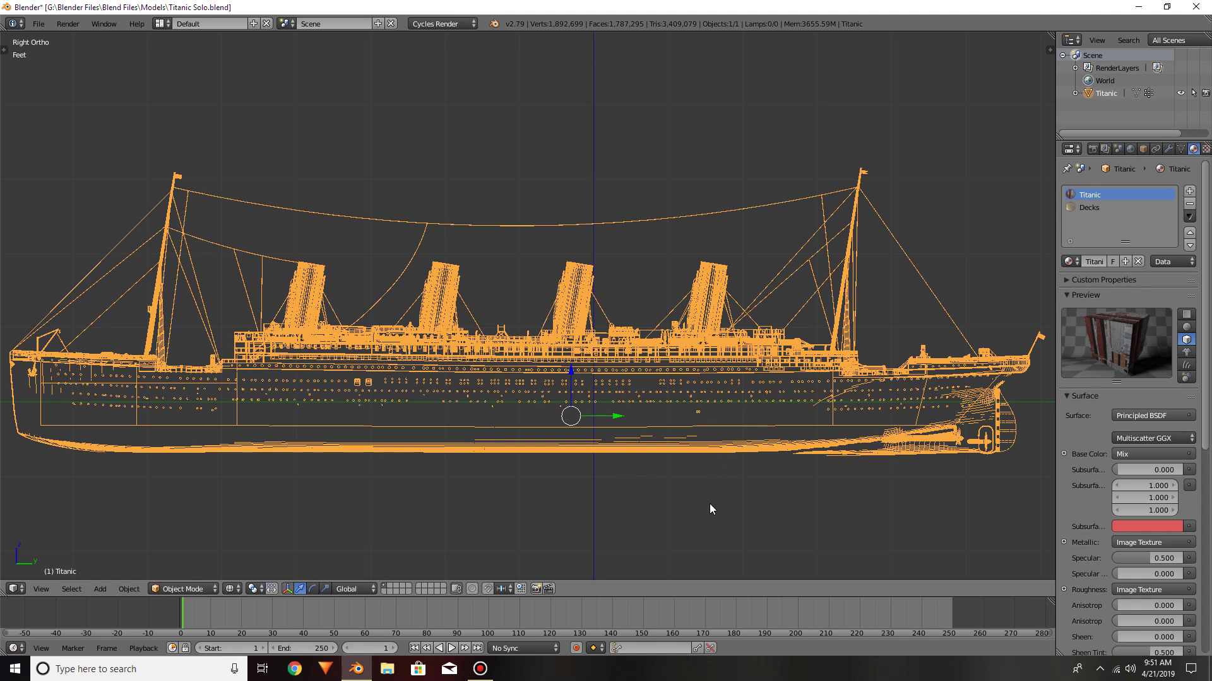
{"action": "key", "text": "g"}
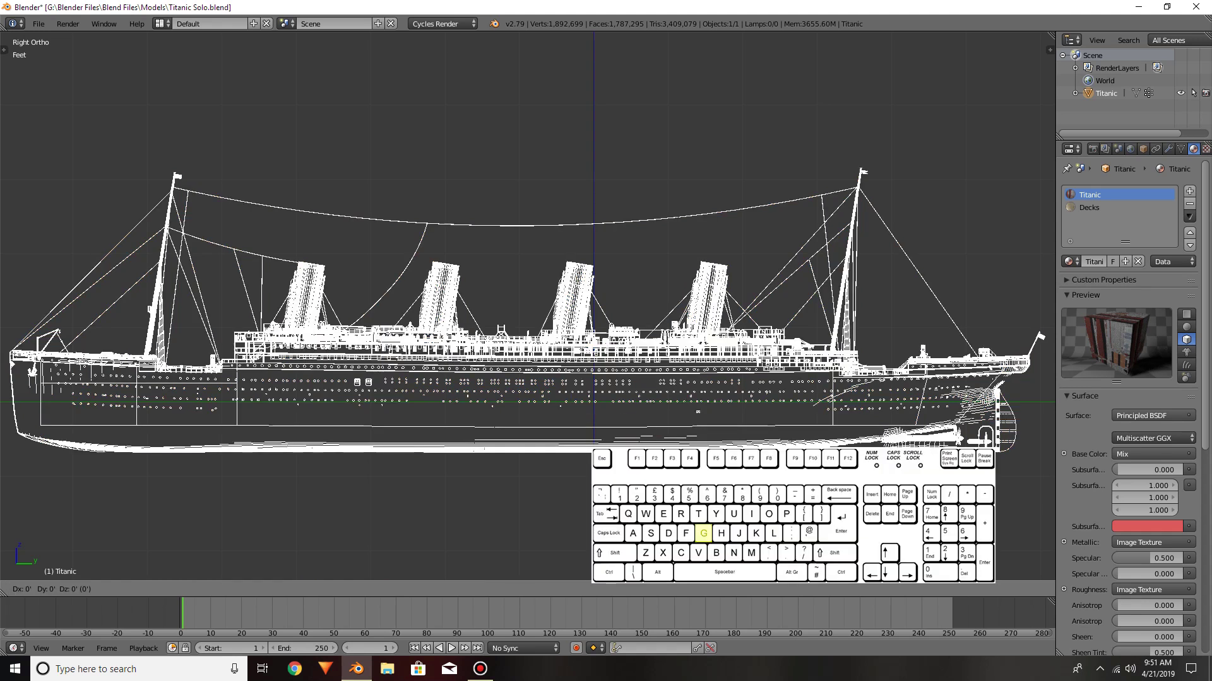
{"action": "key", "text": "z"}
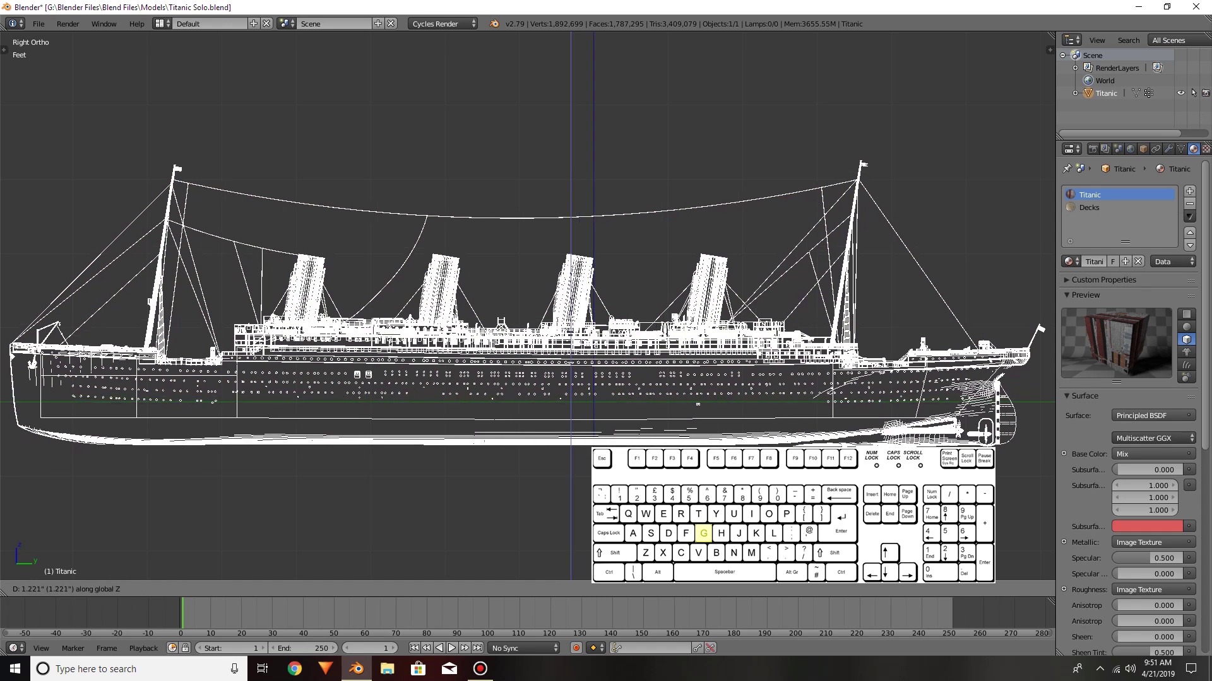
{"action": "key", "text": "Escape"}
{"action": "key", "text": "z"}
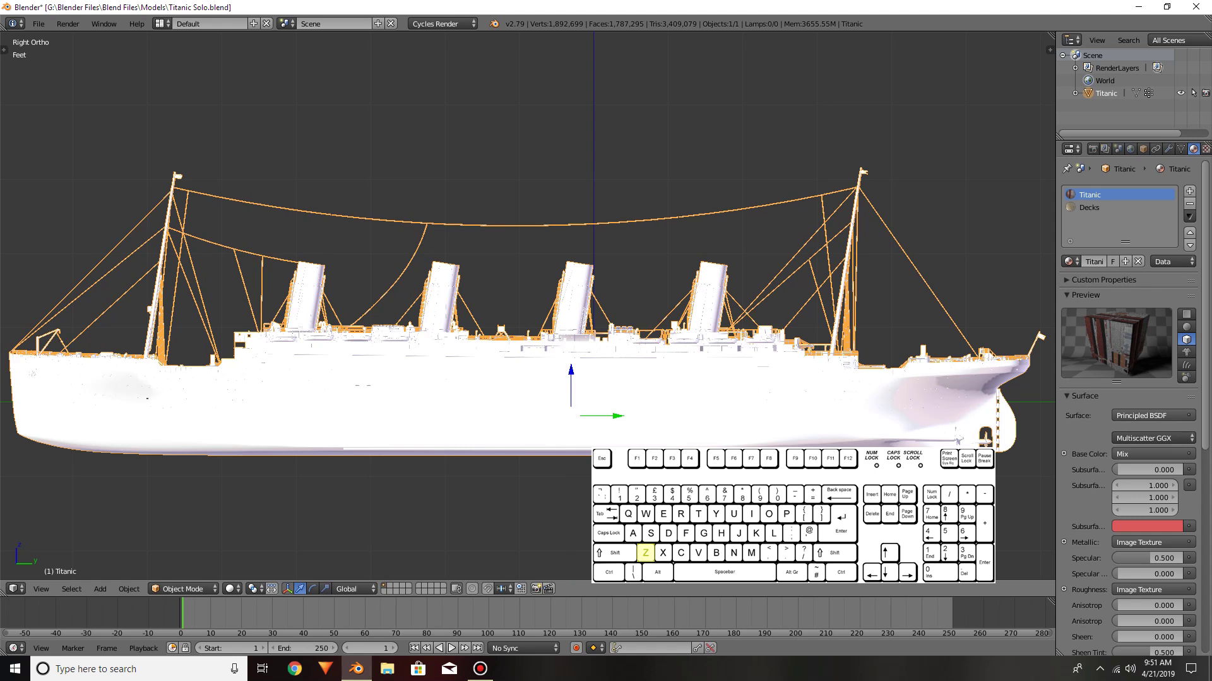
{"action": "left_click", "coordinate": [229, 588]}
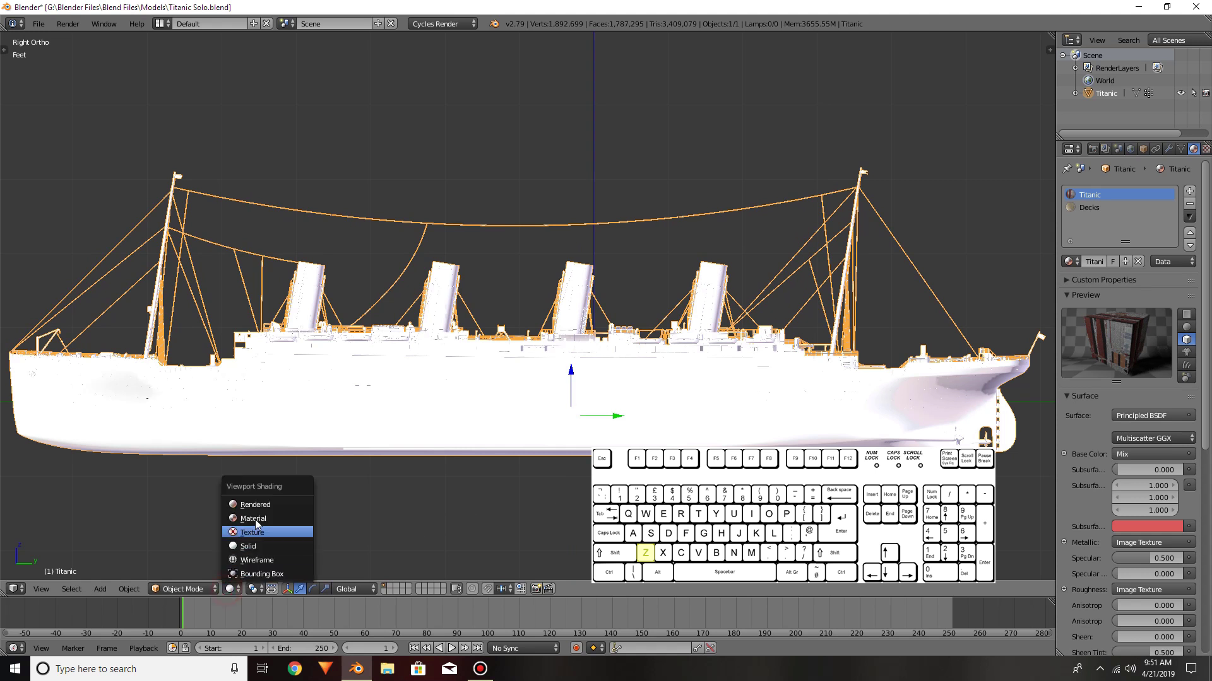
{"action": "left_click", "coordinate": [259, 513]}
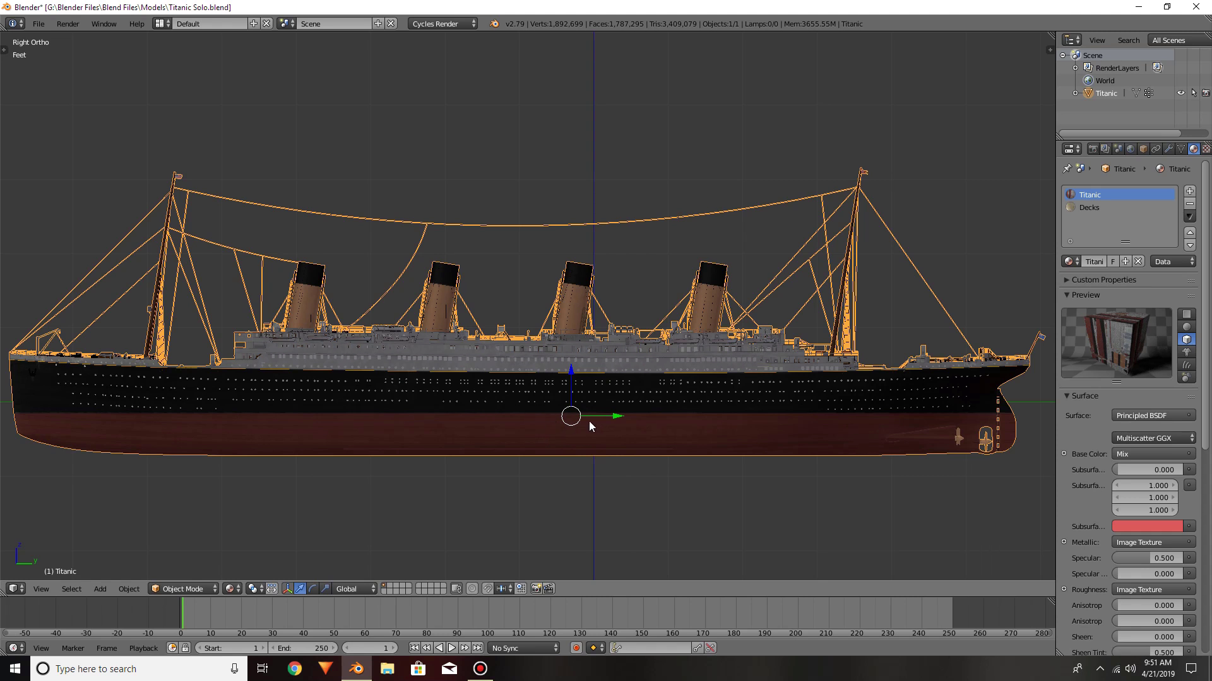
Raise the ship about 2.138 ft along the Z axis and view it at an angle
{"action": "key", "text": "g"}
{"action": "key", "text": "z"}
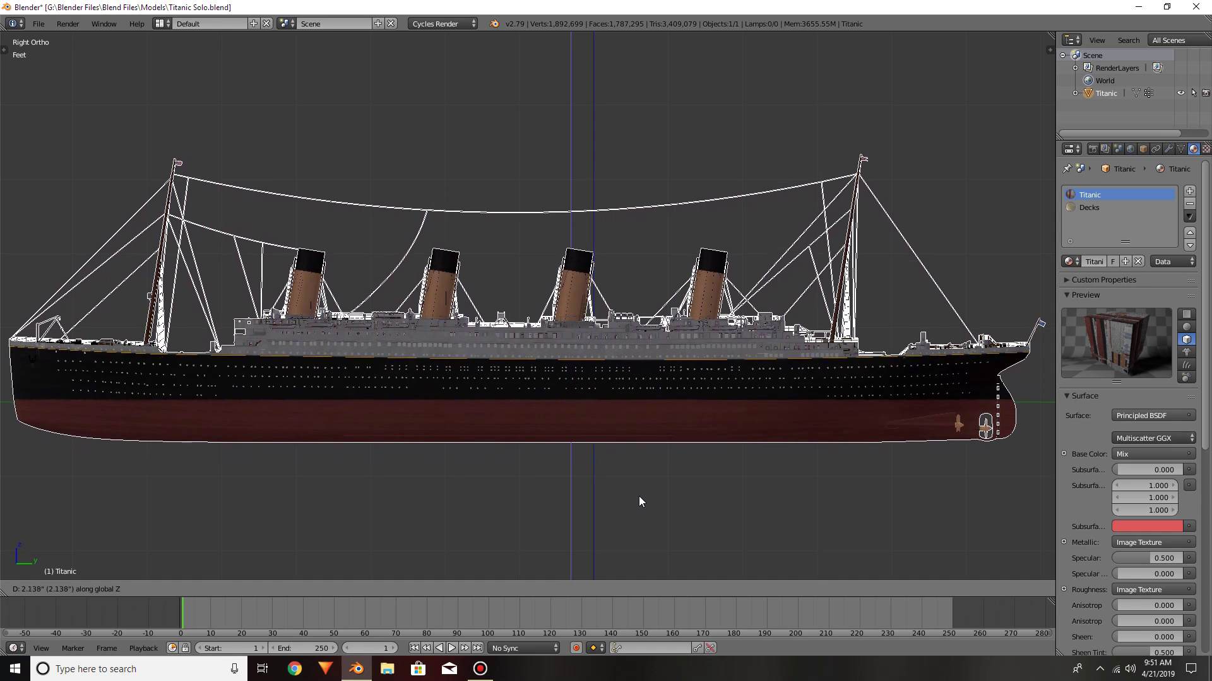
{"action": "left_click", "coordinate": [638, 496]}
{"action": "scroll", "coordinate": [628, 496], "scroll_direction": "down", "scroll_amount": 4}
{"action": "middle_click_drag", "start_coordinate": [652, 505], "coordinate": [729, 518]}
{"action": "scroll", "coordinate": [669, 497], "scroll_direction": "up", "scroll_amount": 5}
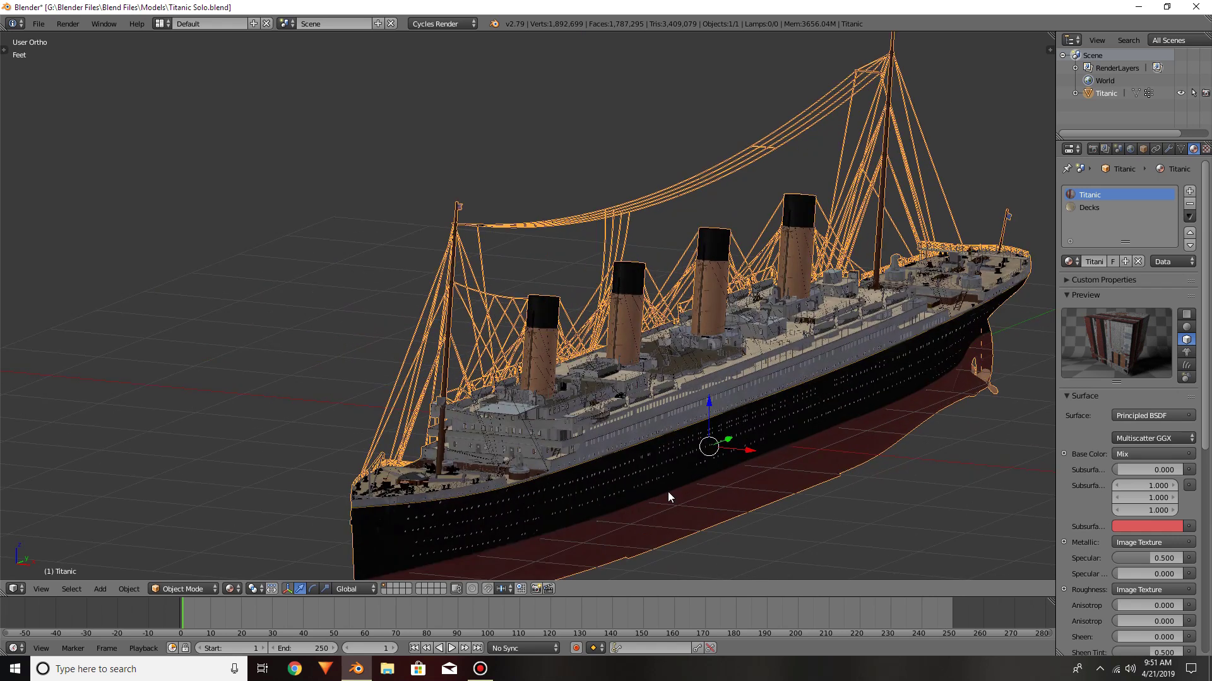
Add a plane, scale it by 2, then delete it
{"action": "key", "text": "shift+a"}
{"action": "mouse_move", "coordinate": [648, 495]}
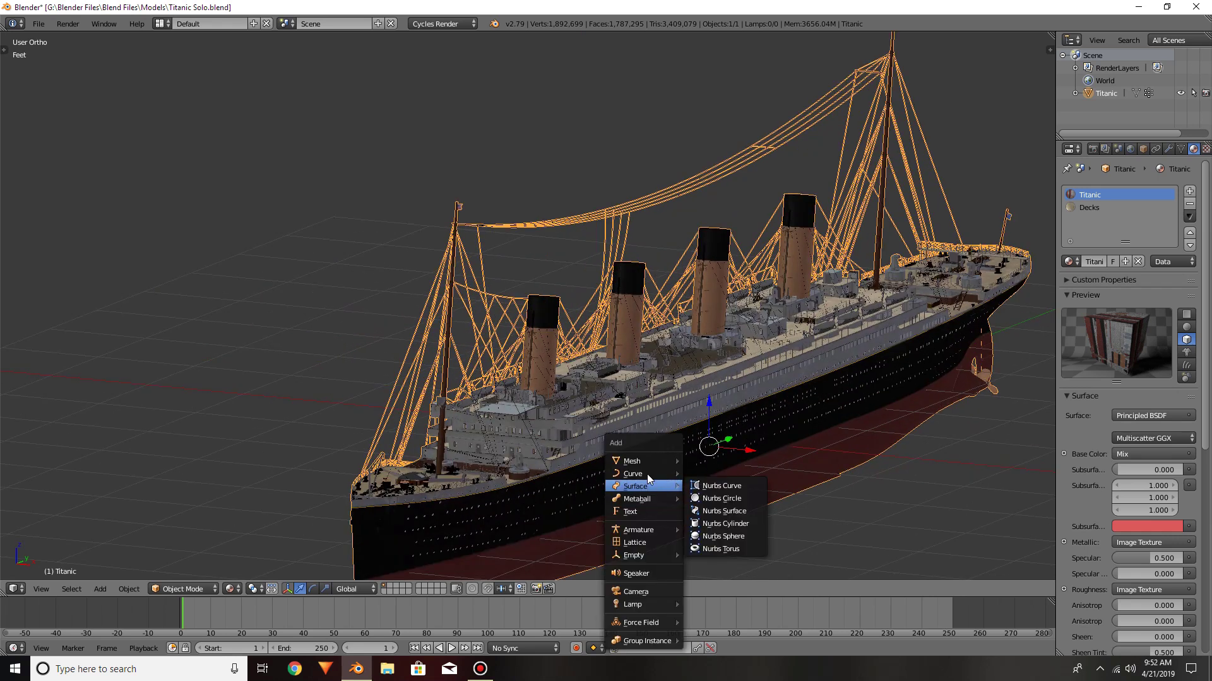
{"action": "mouse_move", "coordinate": [637, 461]}
{"action": "left_click", "coordinate": [698, 461]}
{"action": "scroll", "coordinate": [698, 459], "scroll_direction": "down", "scroll_amount": 7}
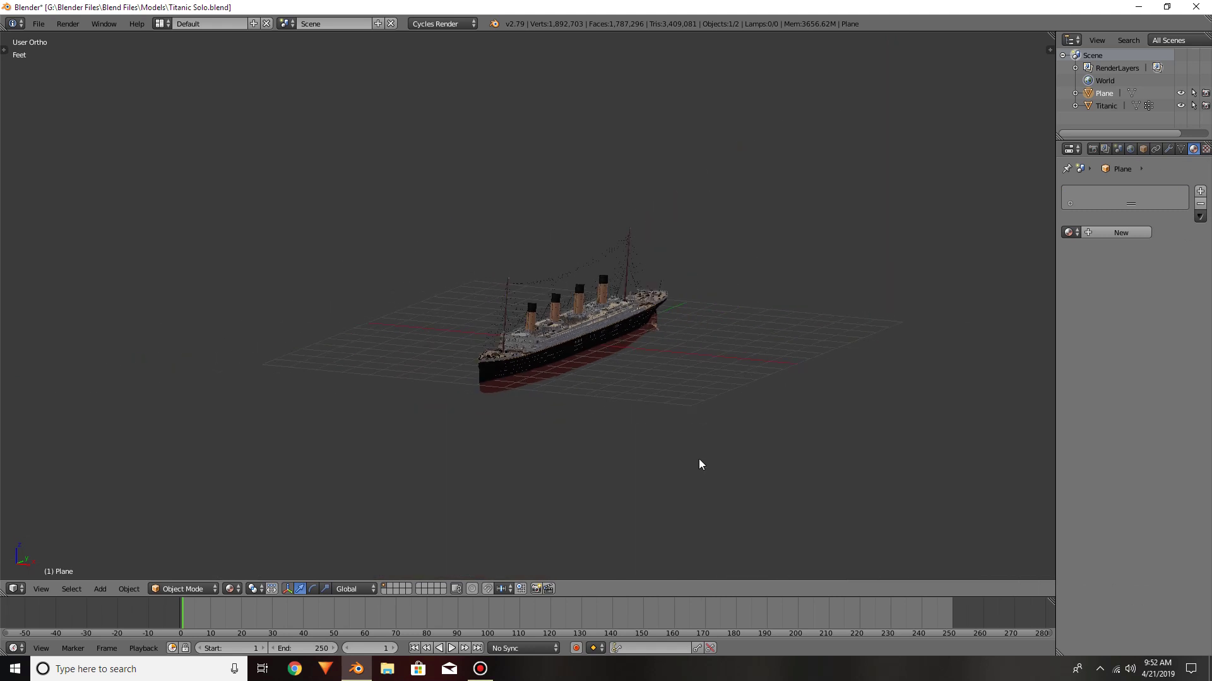
{"action": "type", "text": "s2"}
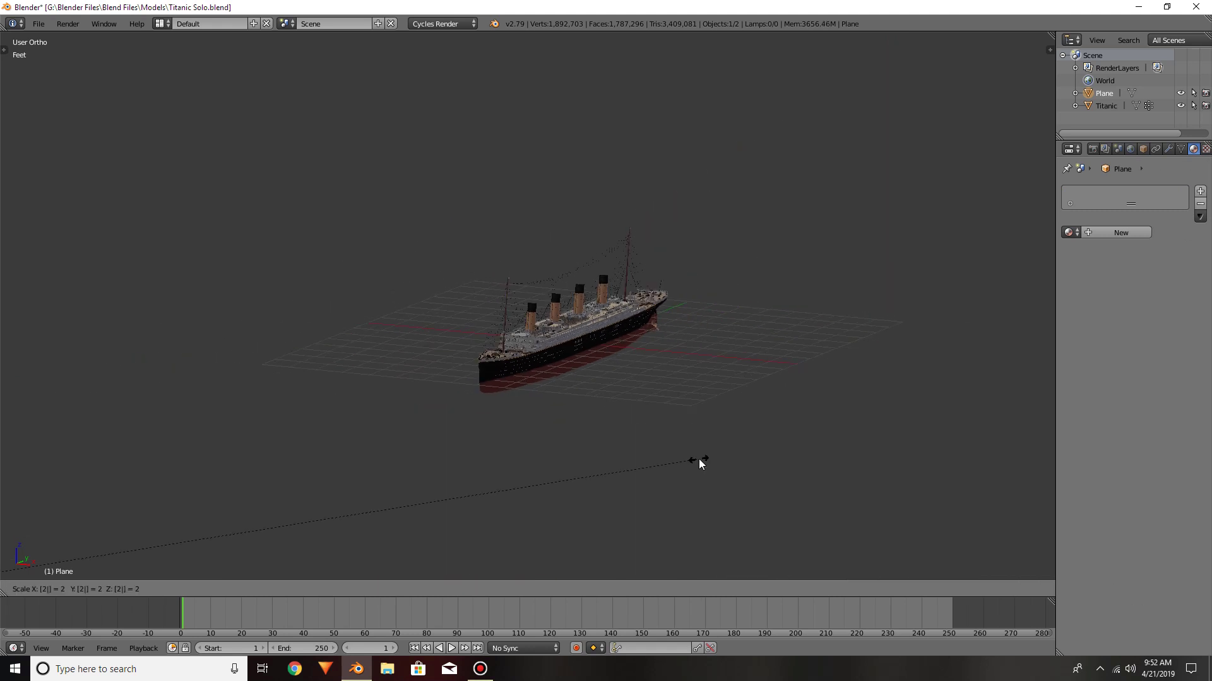
{"action": "key", "text": "Return"}
{"action": "scroll", "coordinate": [599, 470], "scroll_direction": "down", "scroll_amount": 8}
{"action": "key", "text": "x"}
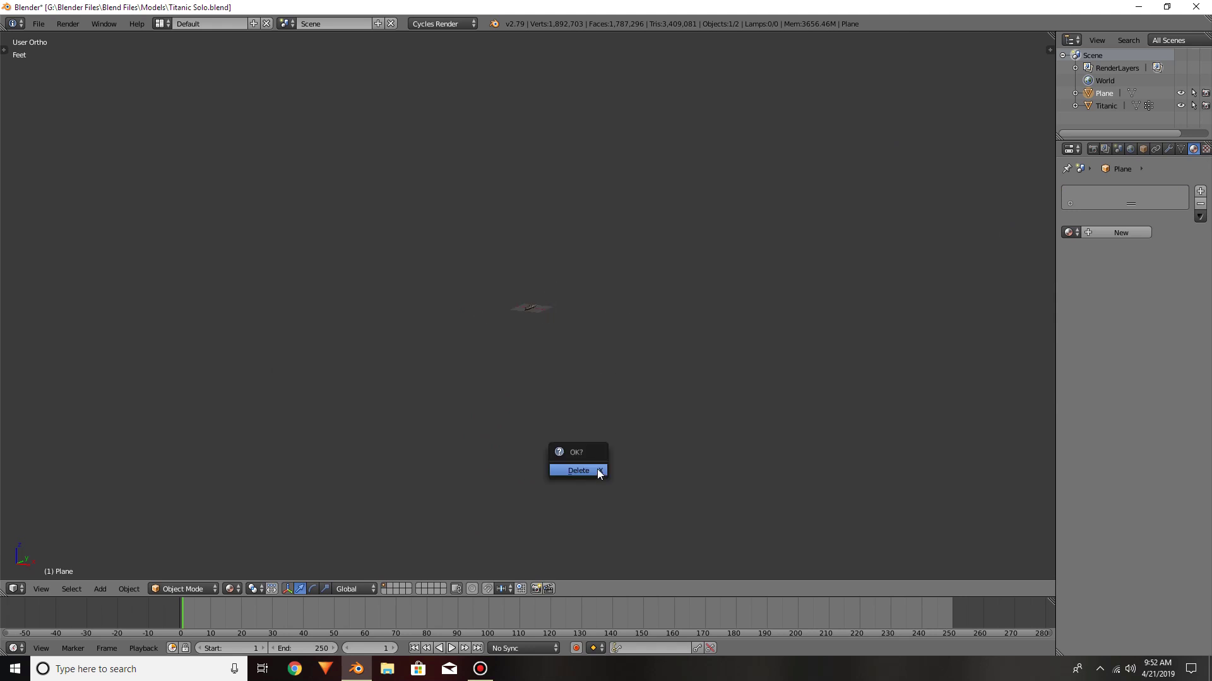
{"action": "left_click", "coordinate": [598, 472]}
{"action": "scroll", "coordinate": [598, 473], "scroll_direction": "up", "scroll_amount": 8}
Snap the 3D cursor to the world origin
{"action": "key", "text": "shift+a"}
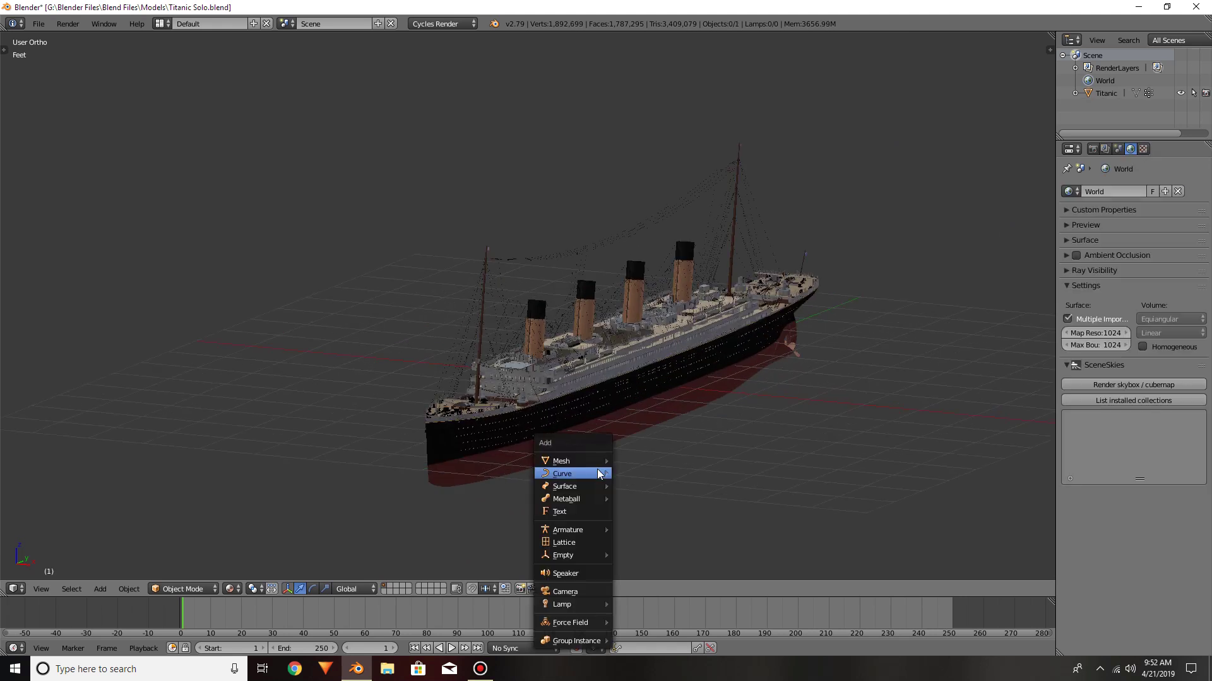
{"action": "key", "text": "Escape"}
{"action": "key", "text": "shift+s"}
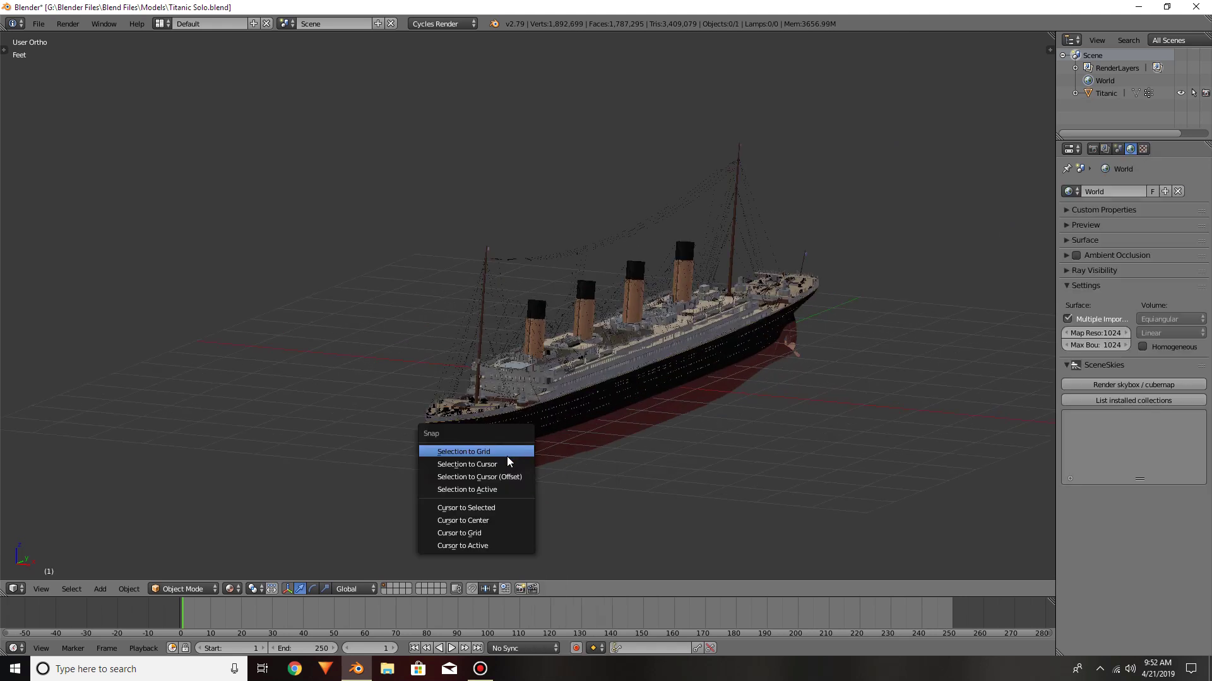
{"action": "left_click", "coordinate": [498, 520]}
Add a new plane at the origin and scale it by 2 three times
{"action": "key", "text": "shift+a"}
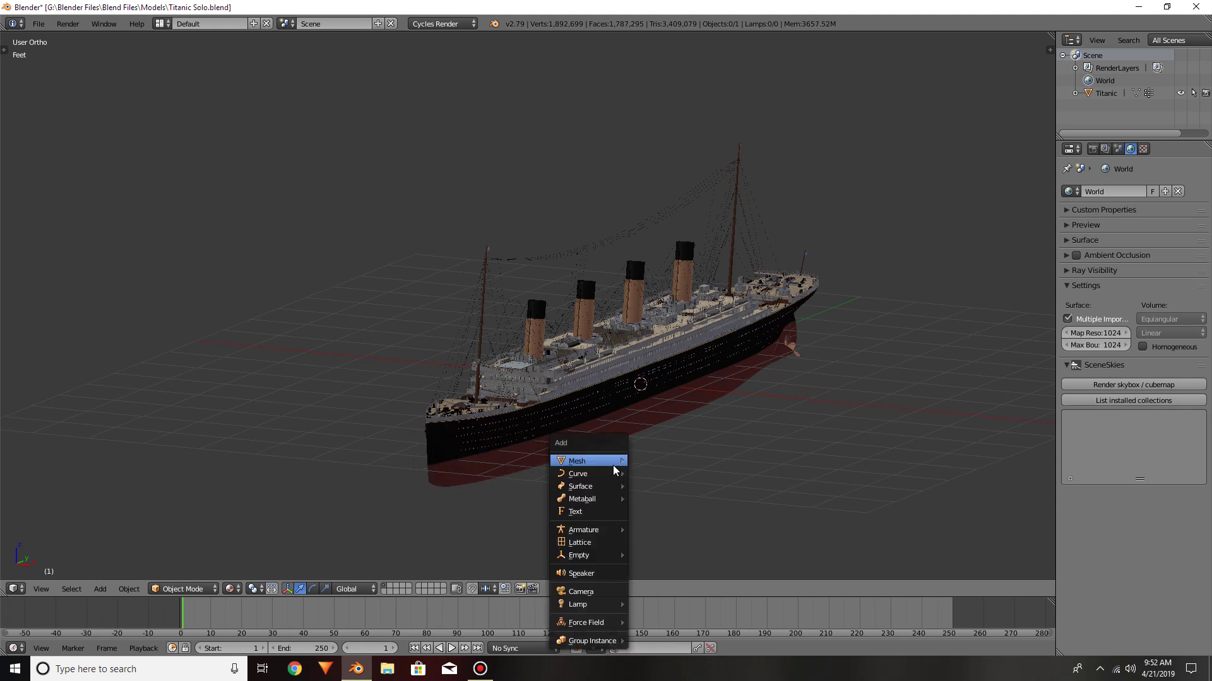
{"action": "mouse_move", "coordinate": [614, 466]}
{"action": "left_click", "coordinate": [656, 457]}
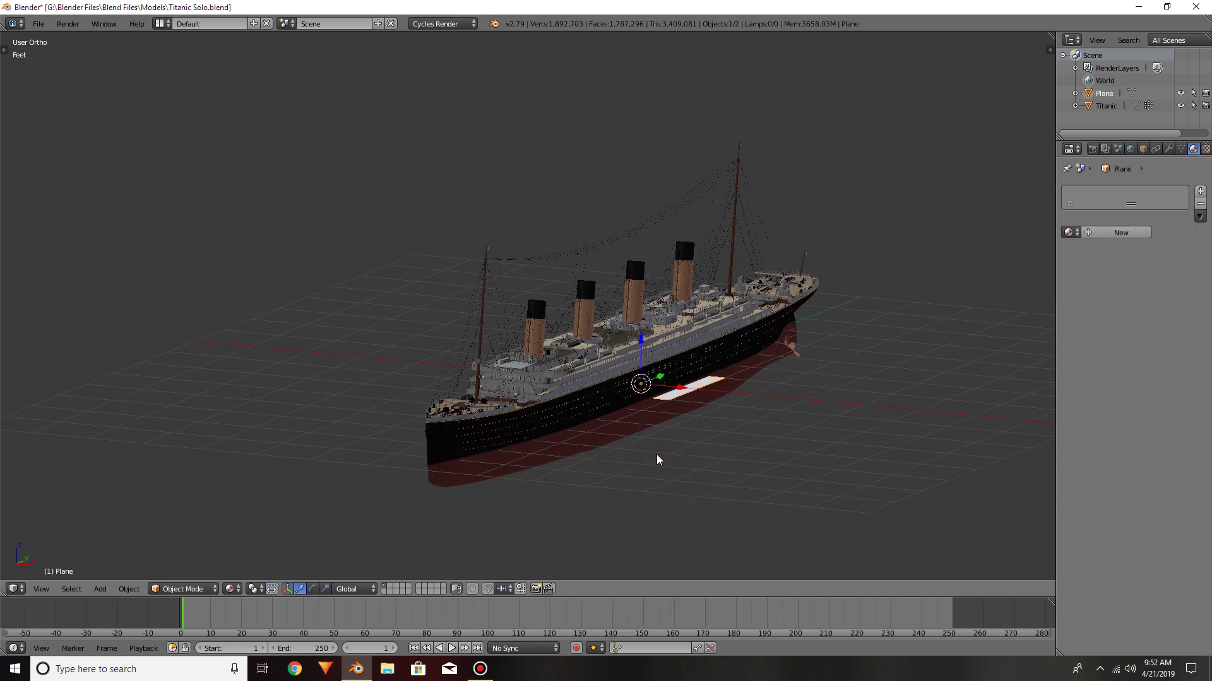
{"action": "key", "text": "s"}
{"action": "key", "text": "2"}
{"action": "key", "text": "Return"}
{"action": "key", "text": "s"}
{"action": "key", "text": "2"}
{"action": "key", "text": "Return"}
{"action": "key", "text": "s"}
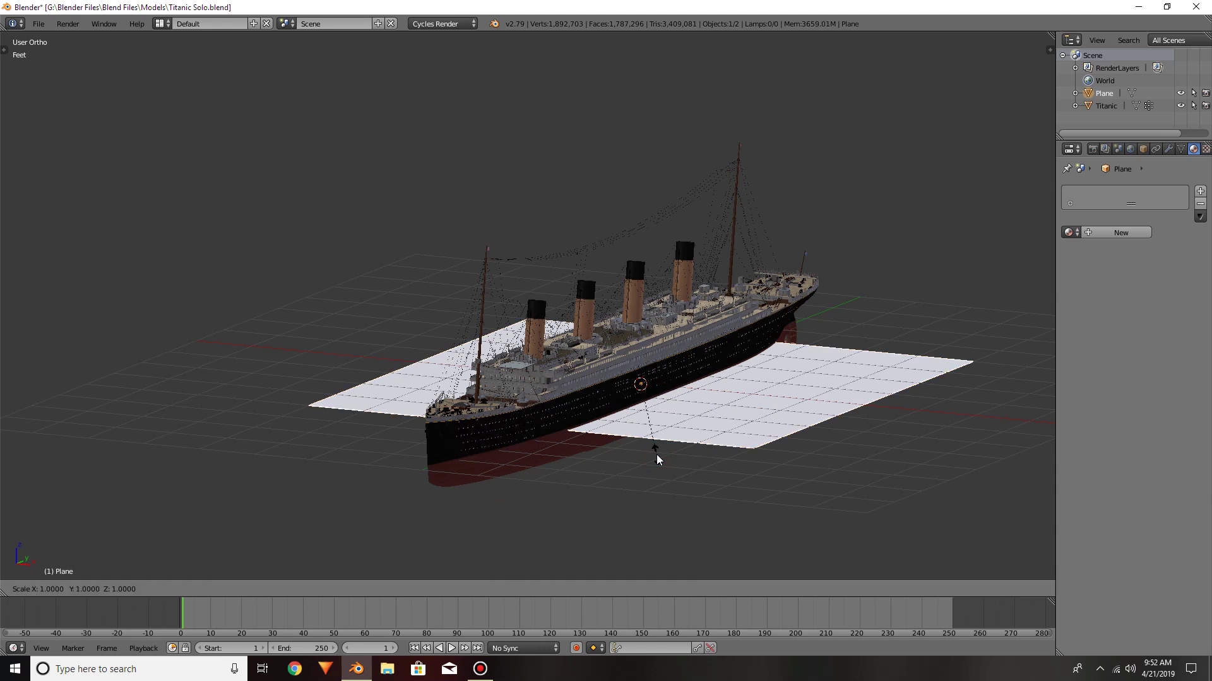
{"action": "key", "text": "2"}
{"action": "key", "text": "Return"}
Scale the ground plane by 2 twice more, then reselect the Titanic and view it side-on
{"action": "key", "text": "s"}
{"action": "key", "text": "2"}
{"action": "key", "text": "Return"}
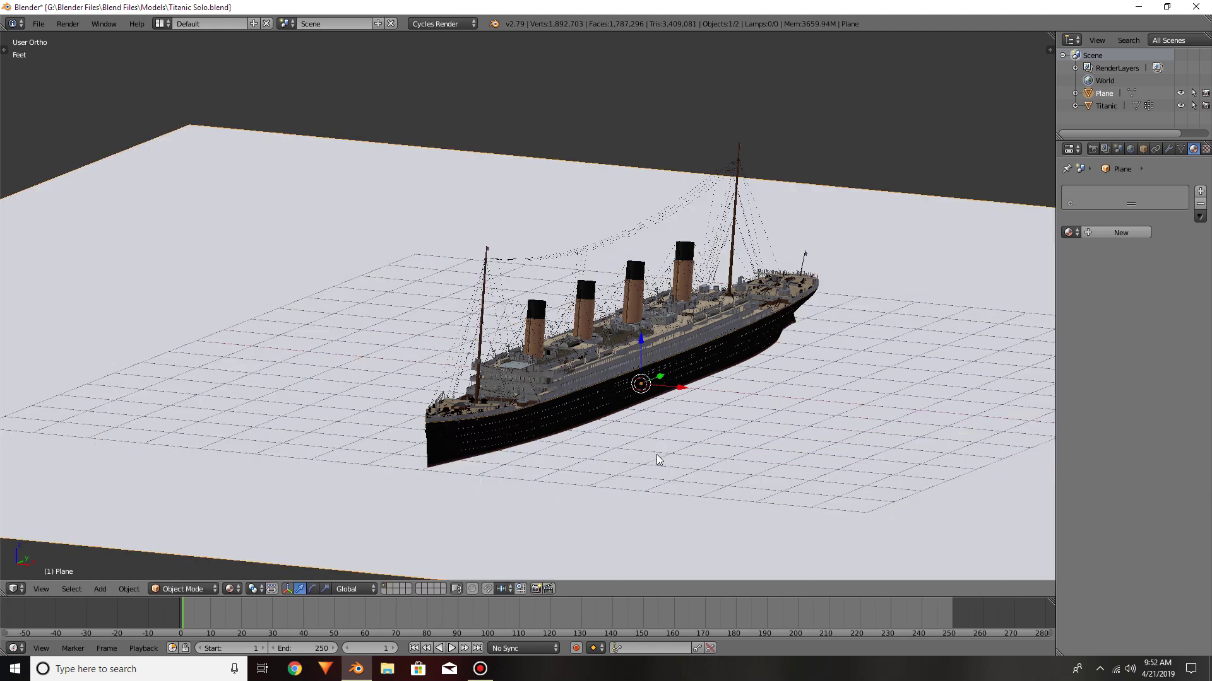
{"action": "key", "text": "s"}
{"action": "key", "text": "2"}
{"action": "key", "text": "Return"}
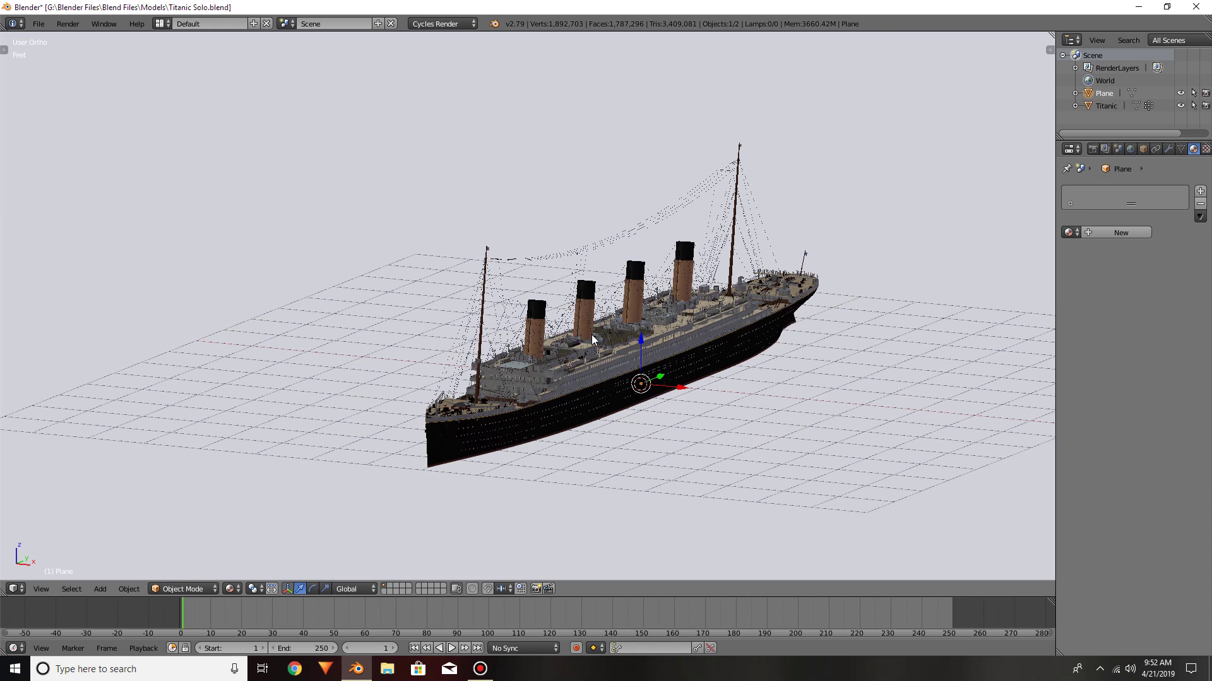
{"action": "right_click", "coordinate": [581, 357]}
{"action": "middle_click_drag", "start_coordinate": [599, 394], "coordinate": [631, 409]}
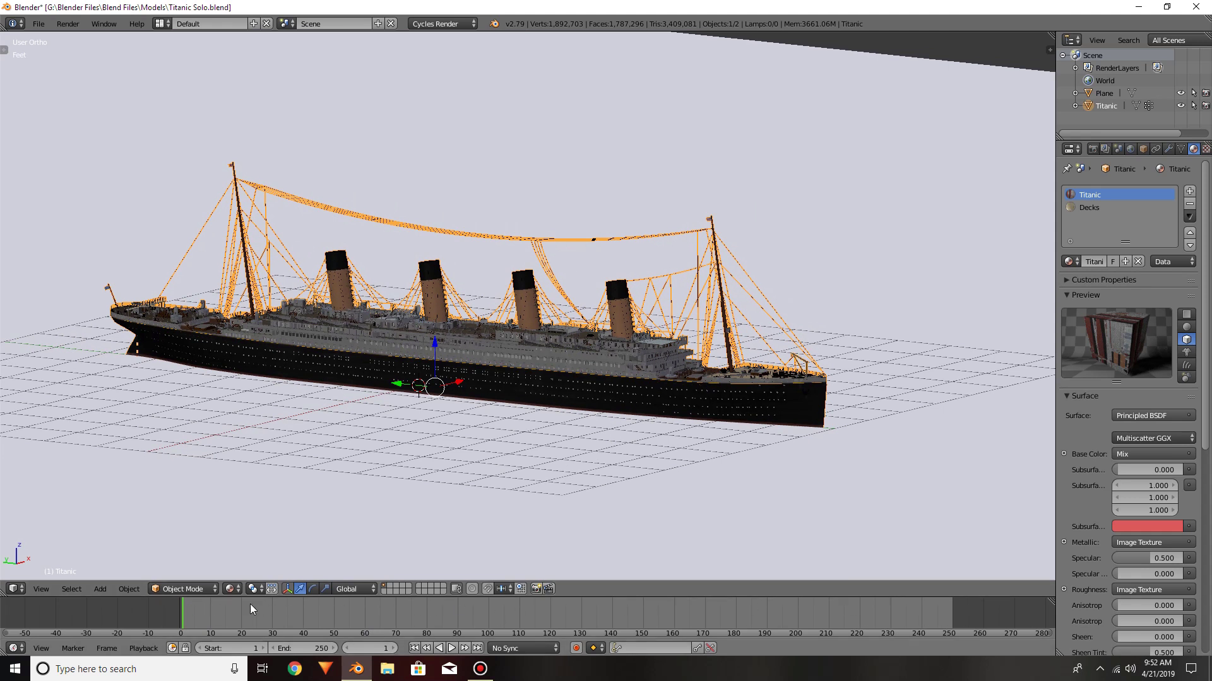
Play and scrub the animation, then return to frame 1
{"action": "key", "text": "alt+a"}
{"action": "left_click_drag", "start_coordinate": [264, 619], "coordinate": [922, 623]}
{"action": "key", "text": "alt+a"}
{"action": "double_click", "coordinate": [379, 647]}
{"action": "type", "text": "1"}
{"action": "key", "text": "Return"}
Keep the render frame rate at 24 fps and show the Titanic's object properties
{"action": "left_click", "coordinate": [1097, 149]}
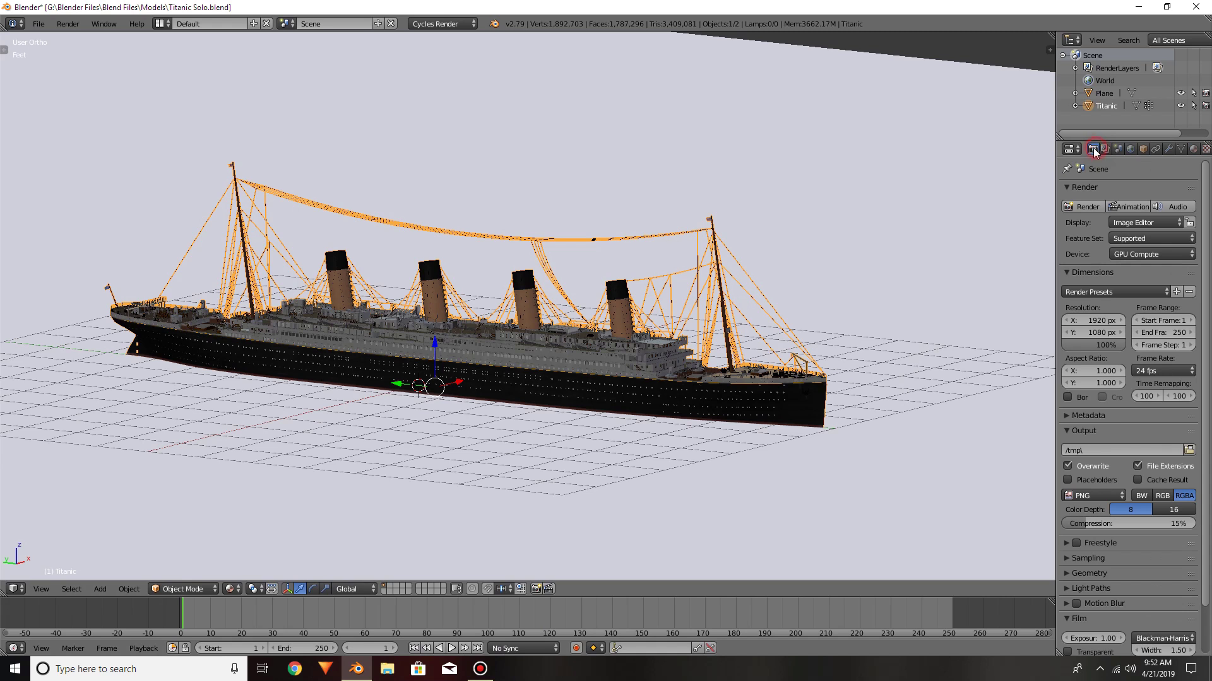
{"action": "left_click_drag", "start_coordinate": [1056, 165], "coordinate": [937, 167]}
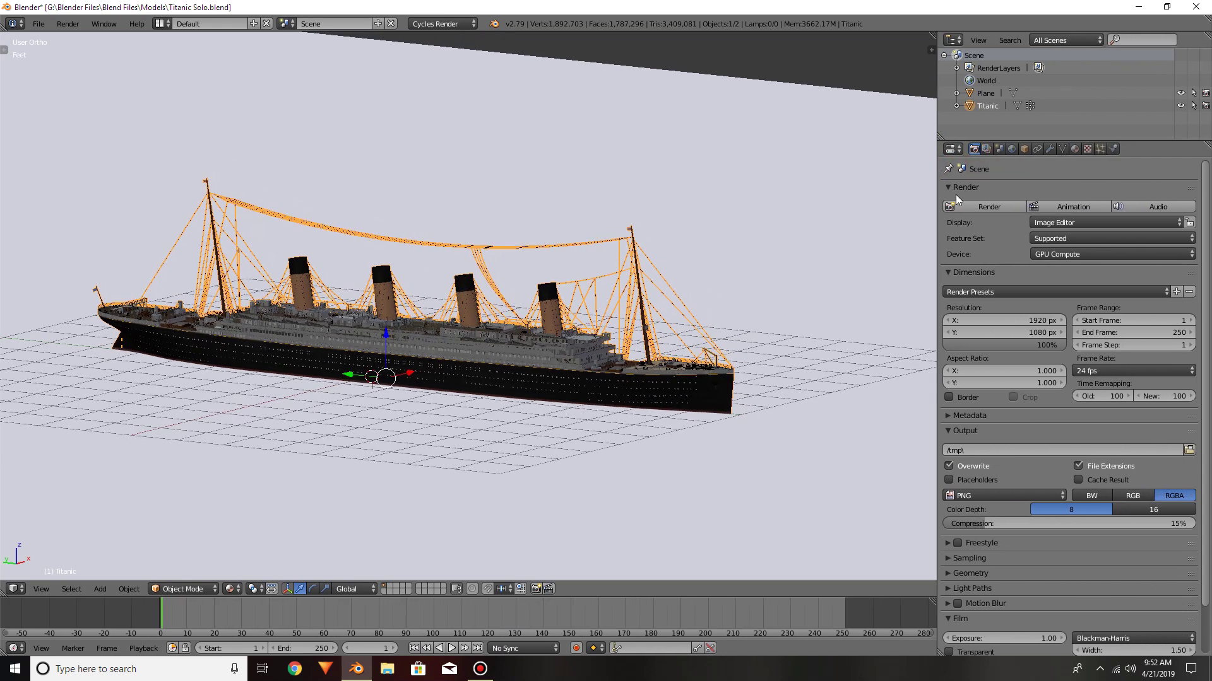
{"action": "left_click", "coordinate": [1083, 372]}
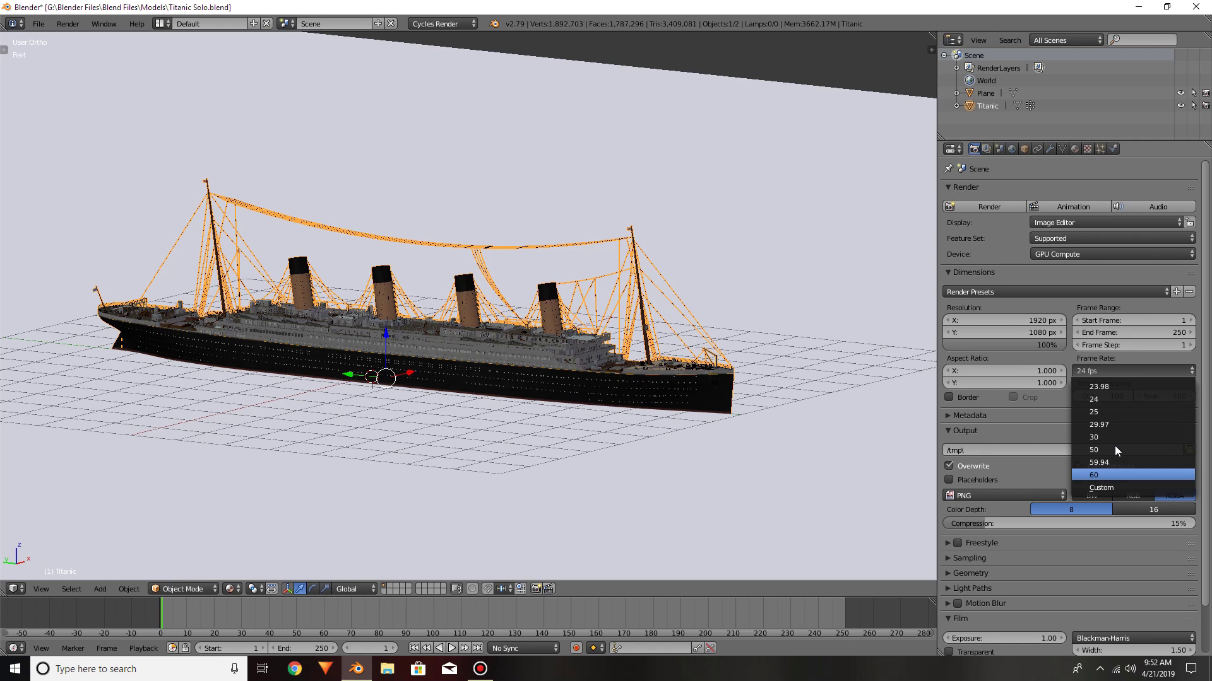
{"action": "left_click", "coordinate": [1115, 401]}
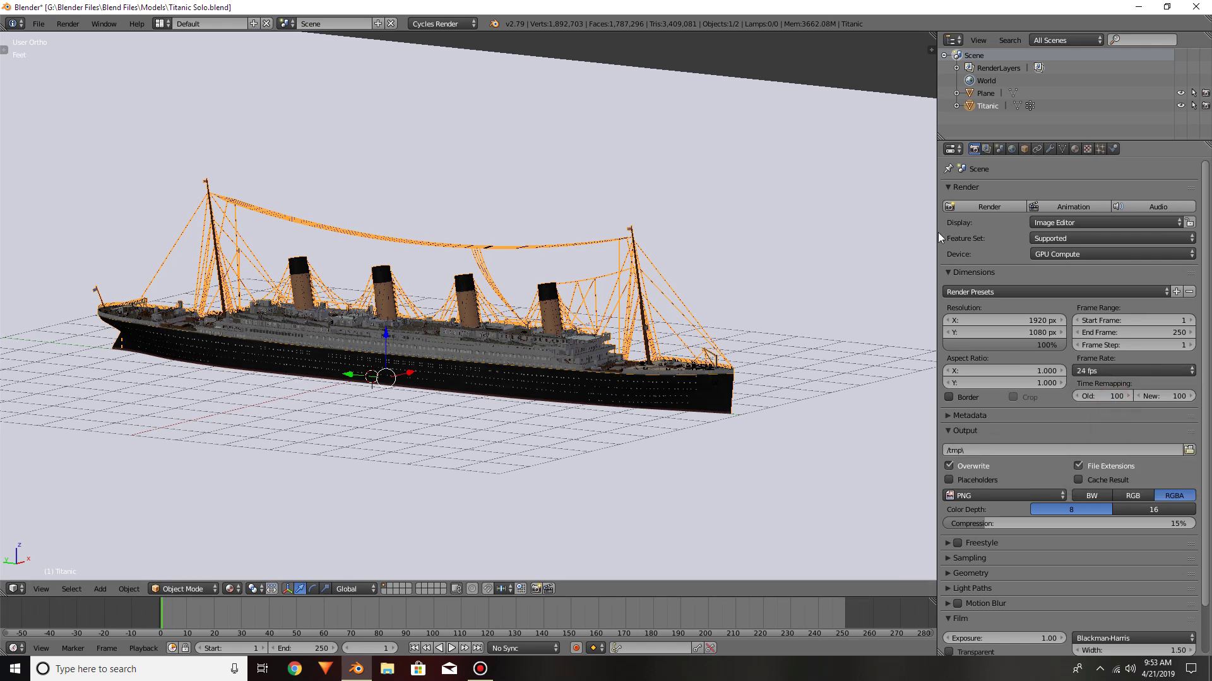
{"action": "left_click_drag", "start_coordinate": [938, 233], "coordinate": [1050, 268]}
{"action": "left_click", "coordinate": [1119, 148]}
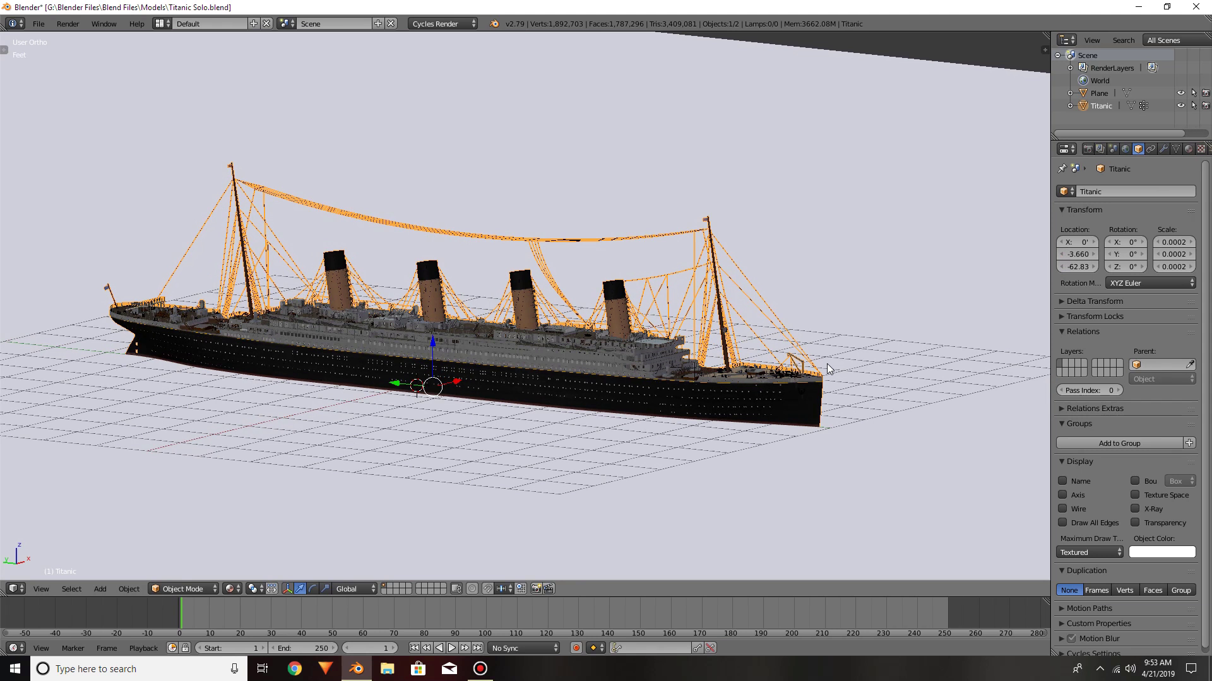
{"action": "scroll", "coordinate": [504, 327], "scroll_direction": "down", "scroll_amount": 1}
{"action": "scroll", "coordinate": [505, 327], "scroll_direction": "up", "scroll_amount": 1}
{"action": "scroll", "coordinate": [505, 327], "scroll_direction": "up", "scroll_amount": 2}
{"action": "scroll", "coordinate": [519, 359], "scroll_direction": "down", "scroll_amount": 3, "text": "ctrl"}
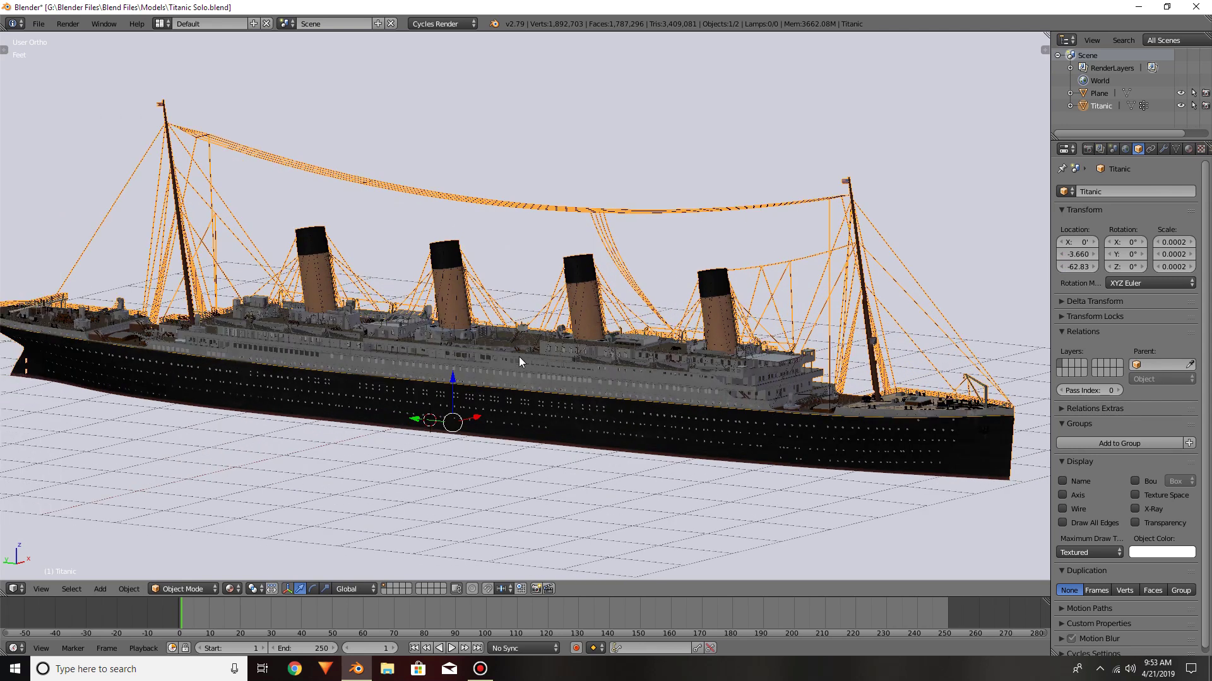
{"action": "scroll", "coordinate": [519, 361], "scroll_direction": "down", "scroll_amount": 1, "text": "ctrl"}
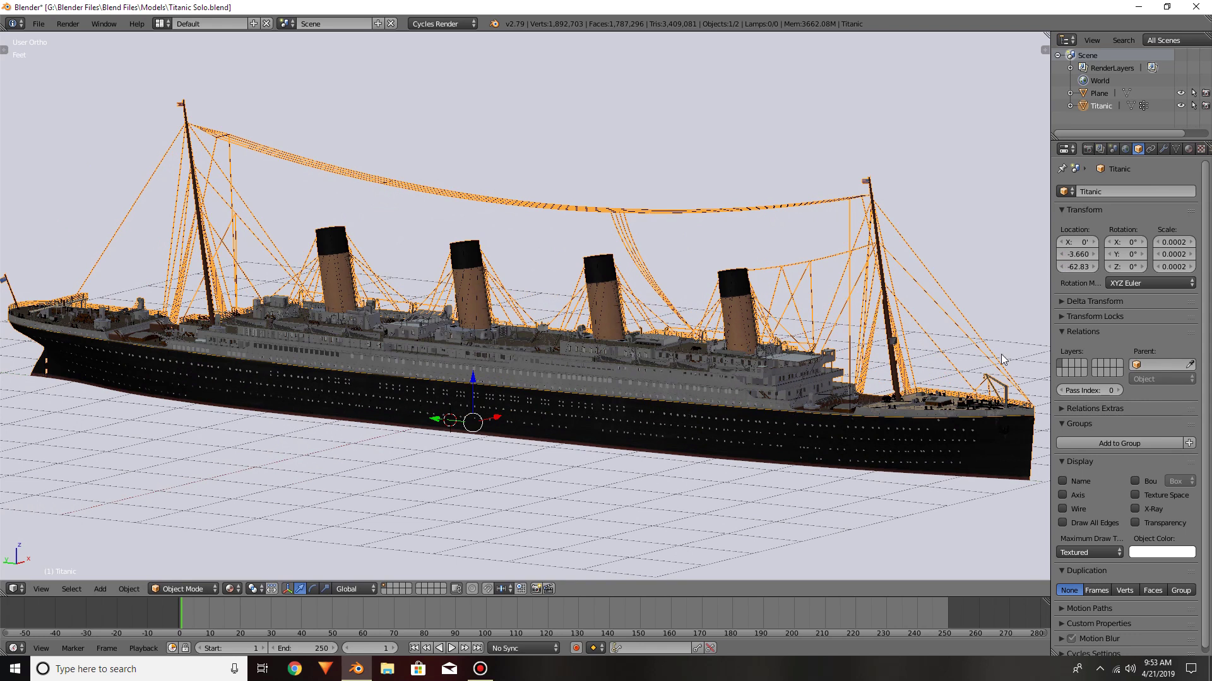
{"action": "left_click_drag", "start_coordinate": [1020, 341], "coordinate": [1016, 342]}
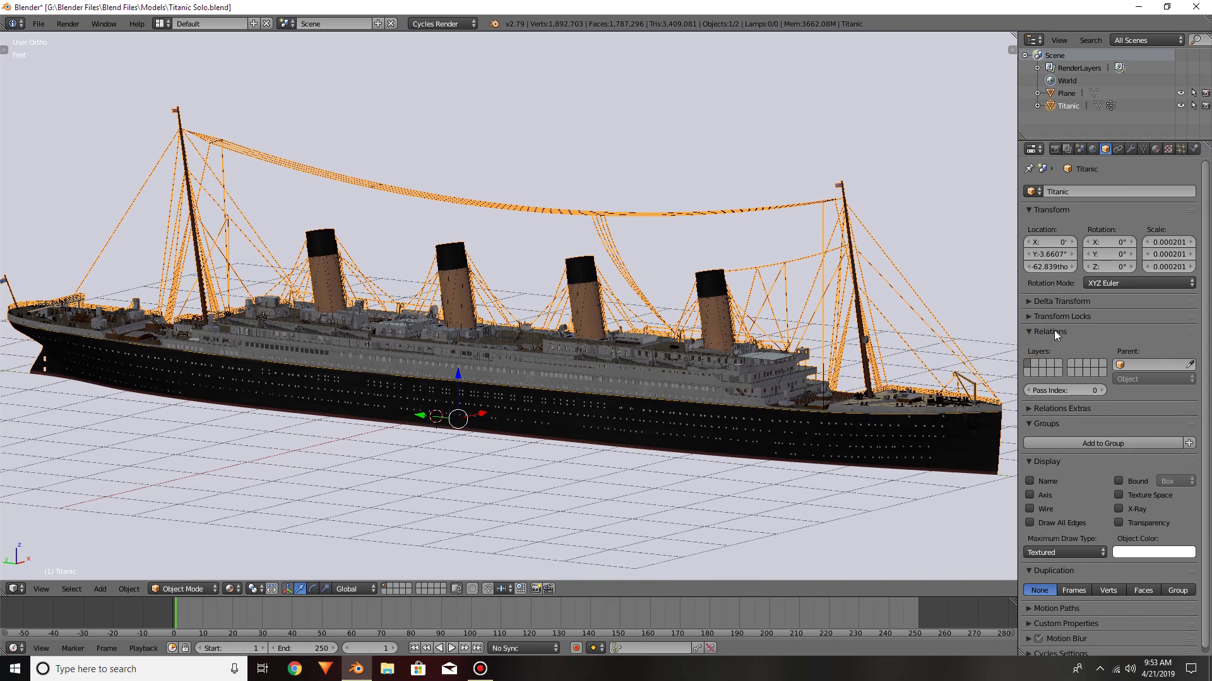
{"action": "mouse_move", "coordinate": [1110, 241]}
{"action": "left_mouse_down"}
{"action": "mouse_move", "coordinate": [1092, 242]}
{"action": "mouse_move", "coordinate": [1148, 243]}
{"action": "mouse_move", "coordinate": [1084, 243]}
{"action": "mouse_move", "coordinate": [1111, 242]}
{"action": "left_mouse_up"}
{"action": "left_click", "coordinate": [1111, 242]}
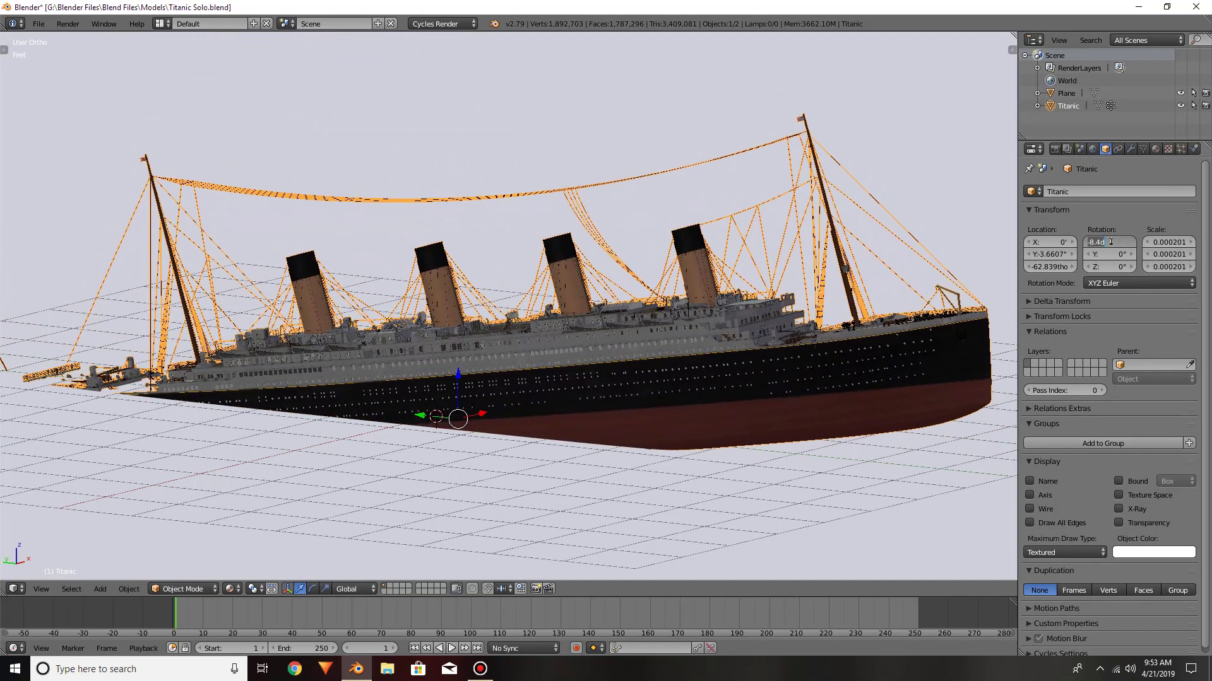
{"action": "type", "text": "0"}
{"action": "key", "text": "Return"}
{"action": "mouse_move", "coordinate": [1111, 253]}
{"action": "left_mouse_down"}
{"action": "mouse_move", "coordinate": [1126, 254]}
{"action": "mouse_move", "coordinate": [1098, 254]}
{"action": "mouse_move", "coordinate": [1126, 253]}
{"action": "mouse_move", "coordinate": [1107, 254]}
{"action": "mouse_move", "coordinate": [1106, 271]}
{"action": "mouse_move", "coordinate": [1076, 271]}
{"action": "mouse_move", "coordinate": [1111, 271]}
{"action": "left_mouse_up"}
{"action": "key", "text": "BackSpace"}
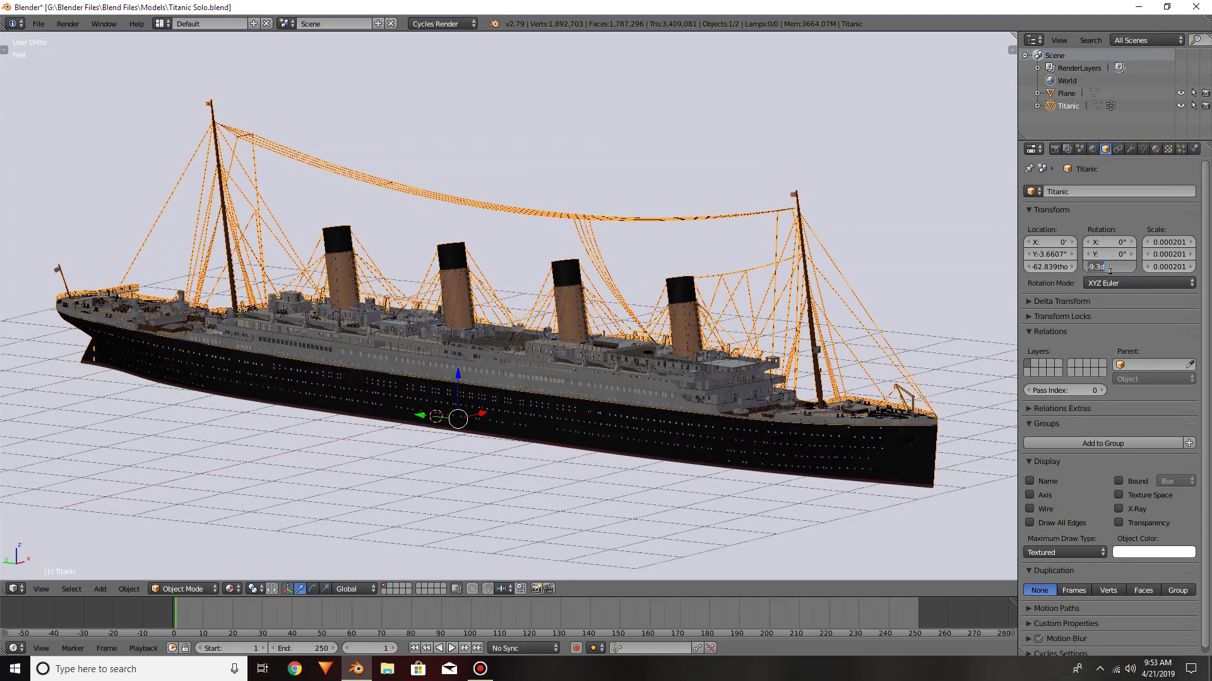
{"action": "type", "text": "0"}
{"action": "key", "text": "Return"}
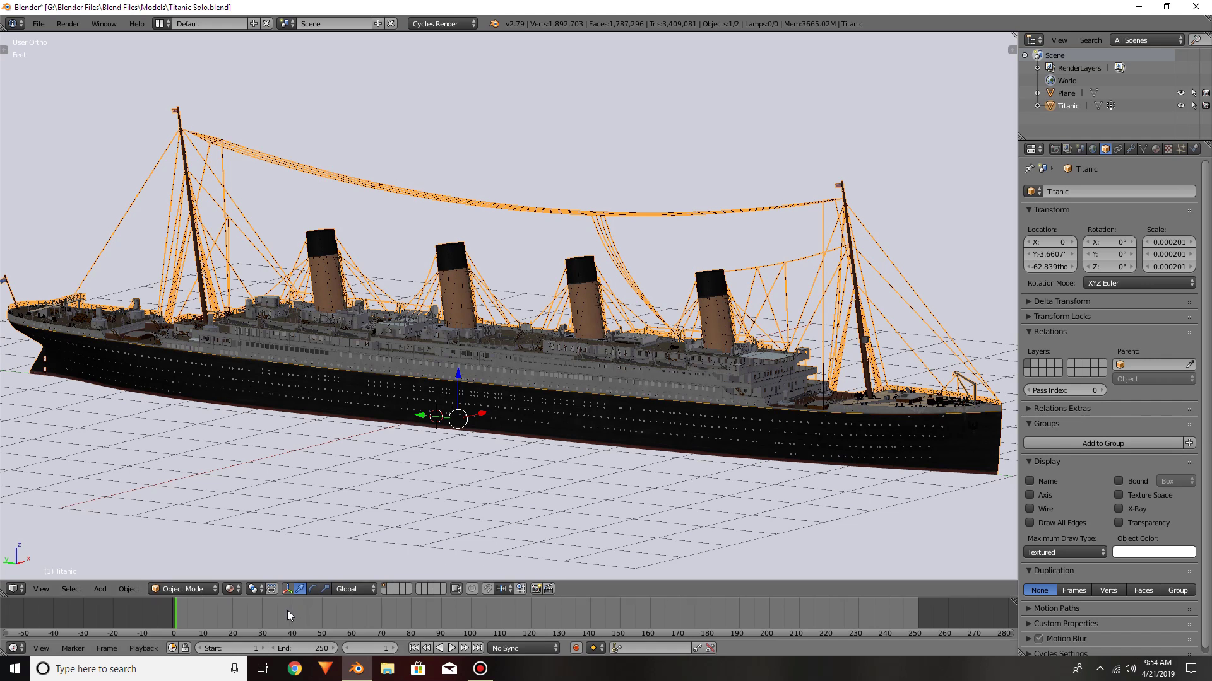
Play the animation, stop it, and reset the current frame to 1
{"action": "left_click", "coordinate": [211, 614]}
{"action": "key", "text": "alt+a"}
{"action": "key", "text": "alt+a"}
{"action": "left_click", "coordinate": [369, 648]}
{"action": "type", "text": "1"}
{"action": "key", "text": "Return"}
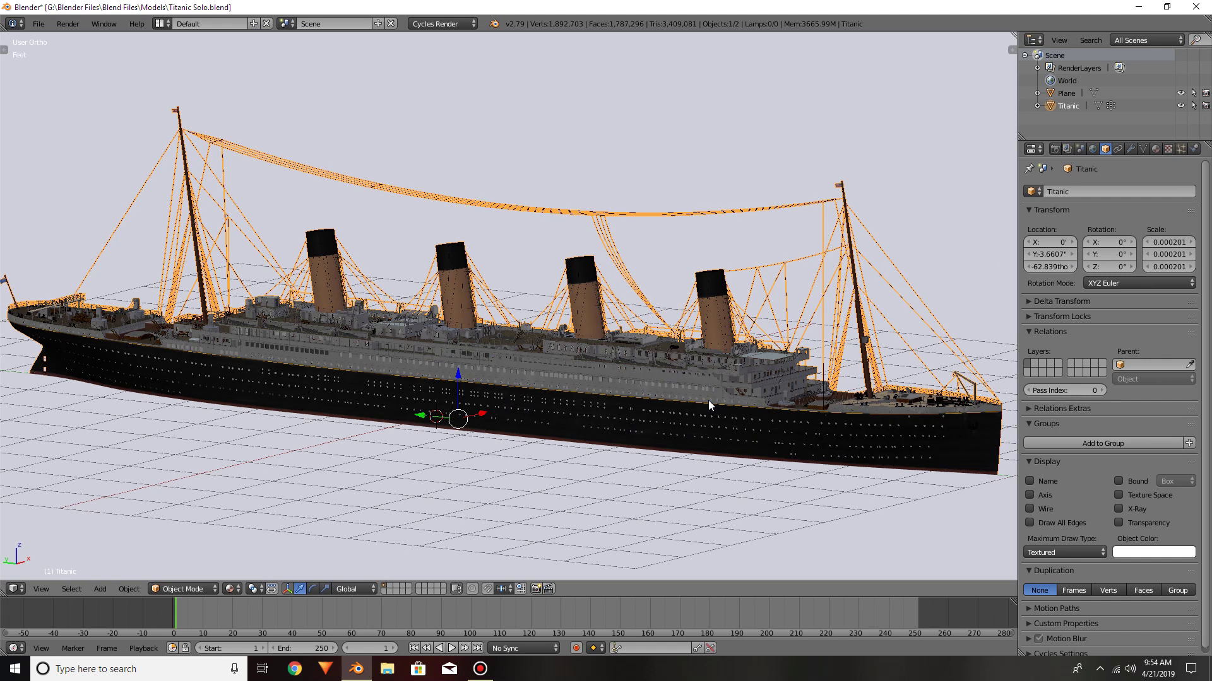
Set the animation end frame to 160 and zoom the timeline to fit it
{"action": "left_click", "coordinate": [287, 649]}
{"action": "type", "text": "160"}
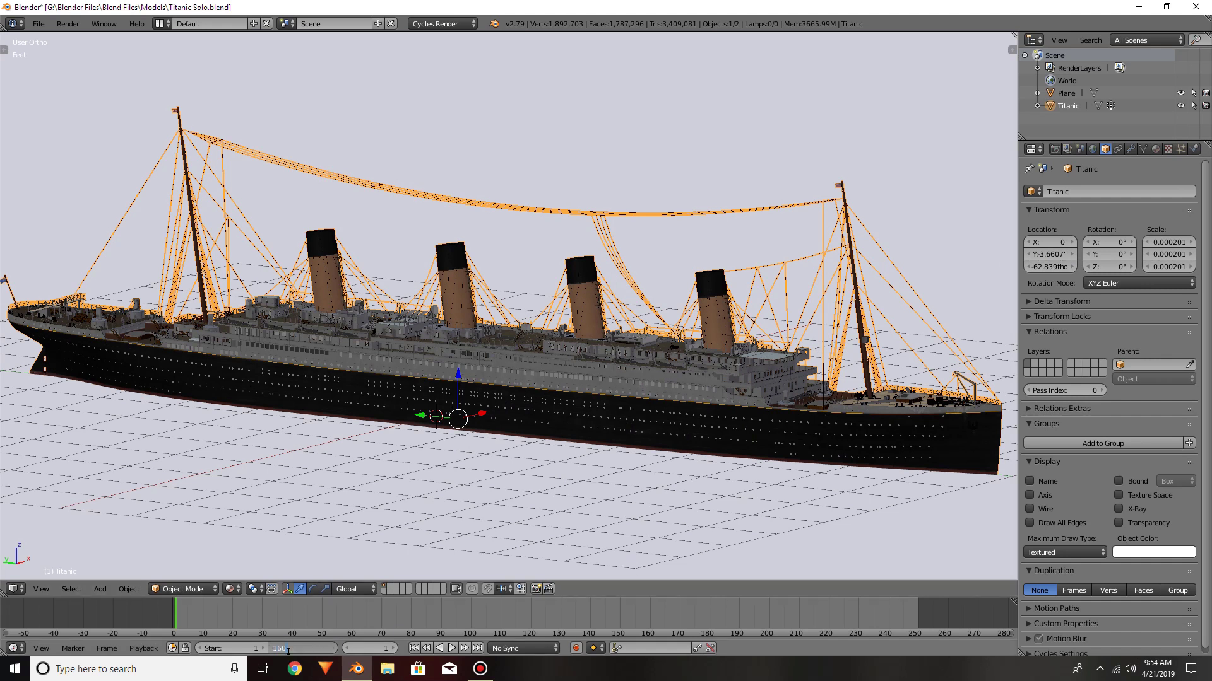
{"action": "key", "text": "Return"}
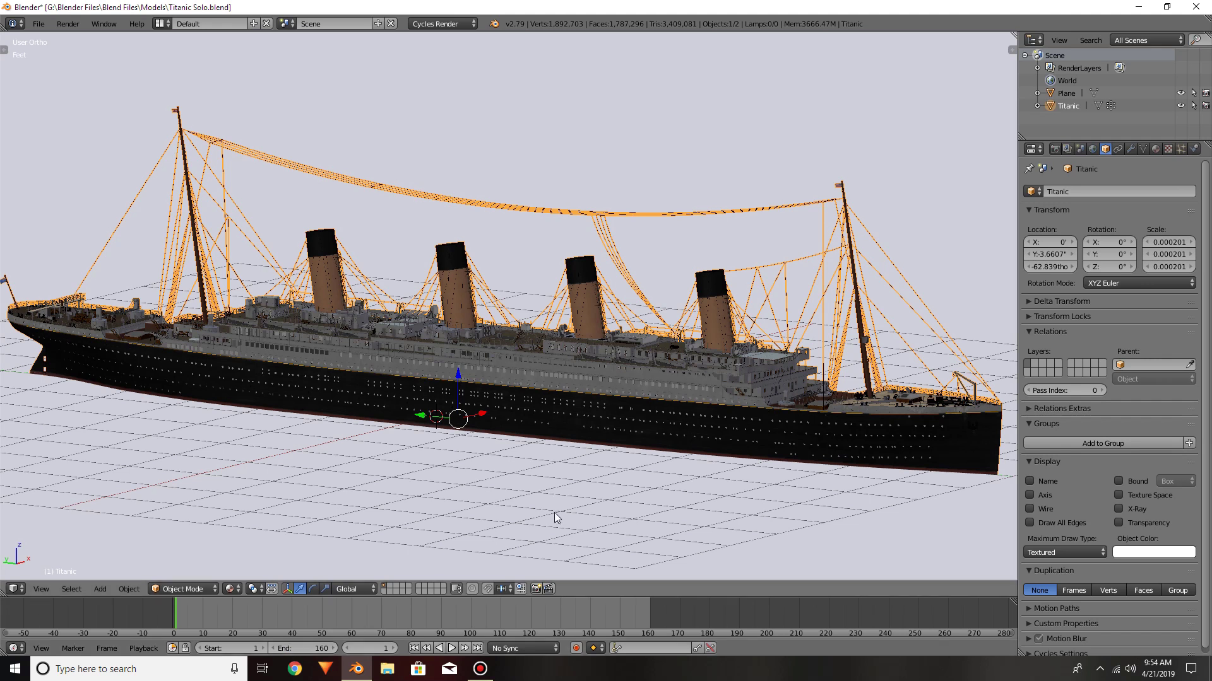
{"action": "middle_click_drag", "start_coordinate": [508, 599], "coordinate": [699, 619], "text": "ctrl"}
{"action": "scroll", "coordinate": [663, 616], "scroll_direction": "up", "scroll_amount": 3}
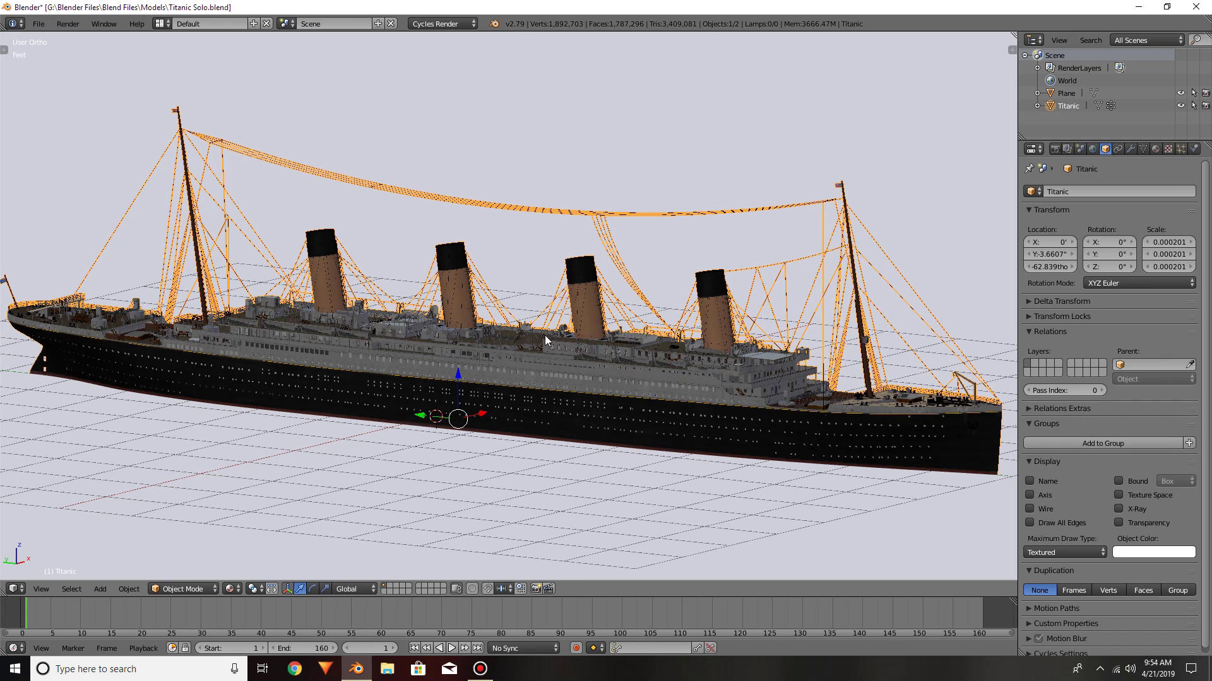
Tilt the Titanic to a 2.5° Y rotation and switch to perspective view
{"action": "key", "text": "i"}
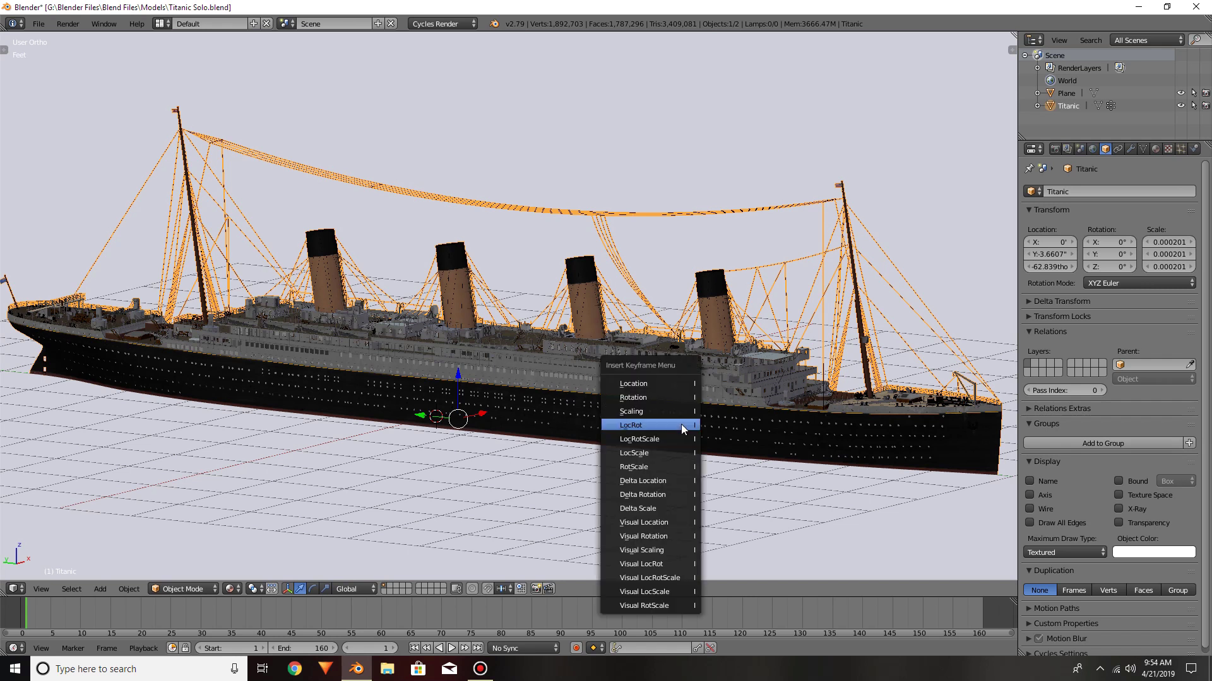
{"action": "left_click", "coordinate": [1114, 255]}
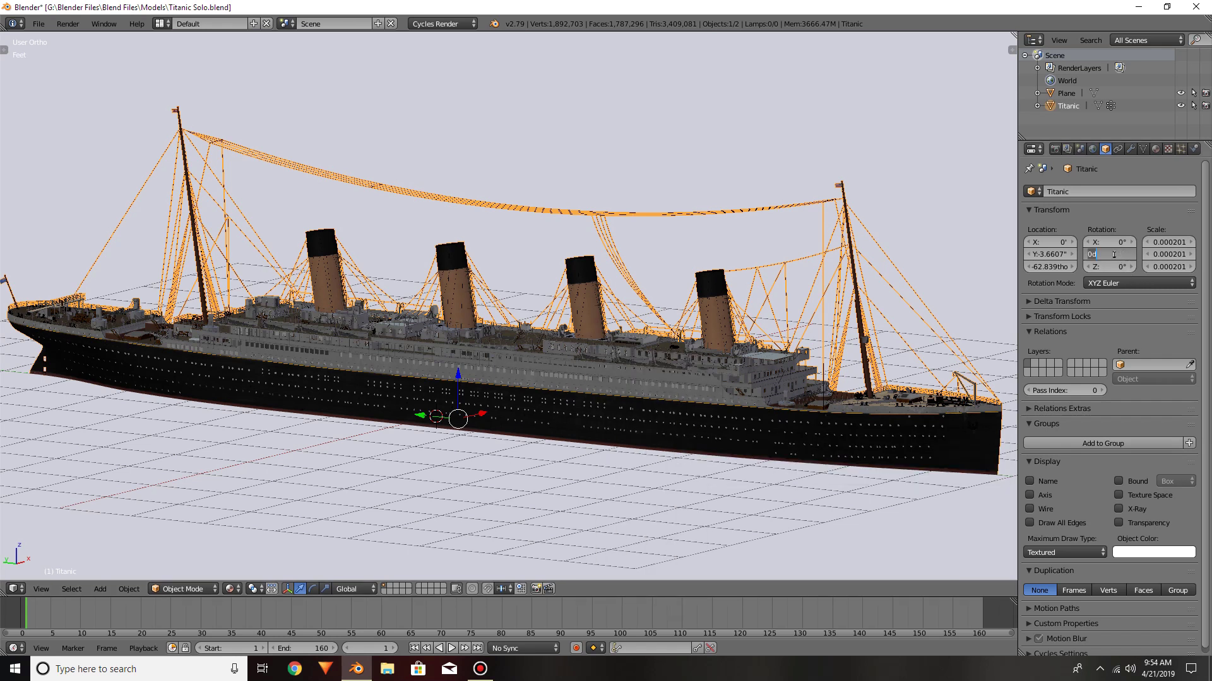
{"action": "type", "text": "2.5"}
{"action": "key", "text": "Return"}
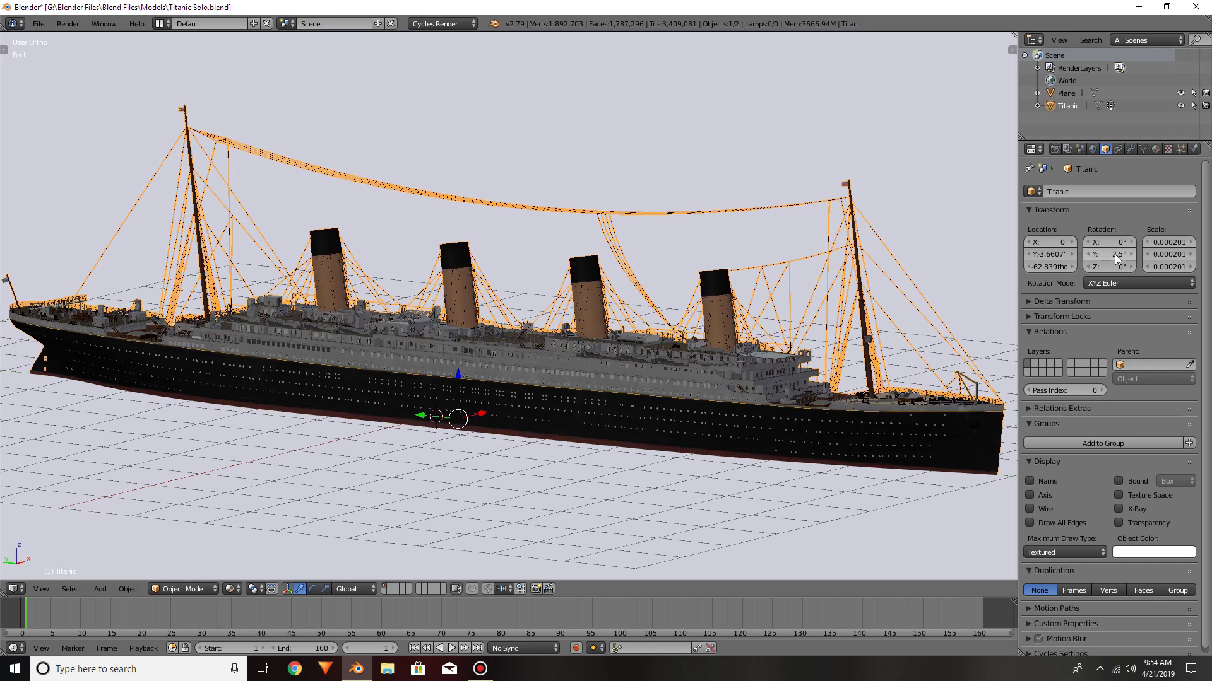
{"action": "middle_click_drag", "start_coordinate": [901, 399], "coordinate": [821, 328]}
{"action": "key", "text": "KP_5"}
{"action": "scroll", "coordinate": [848, 389], "scroll_direction": "down", "scroll_amount": 4}
Try -2.5°, restore the Y rotation to 2.5°, and keyframe that single value
{"action": "left_click", "coordinate": [1112, 254]}
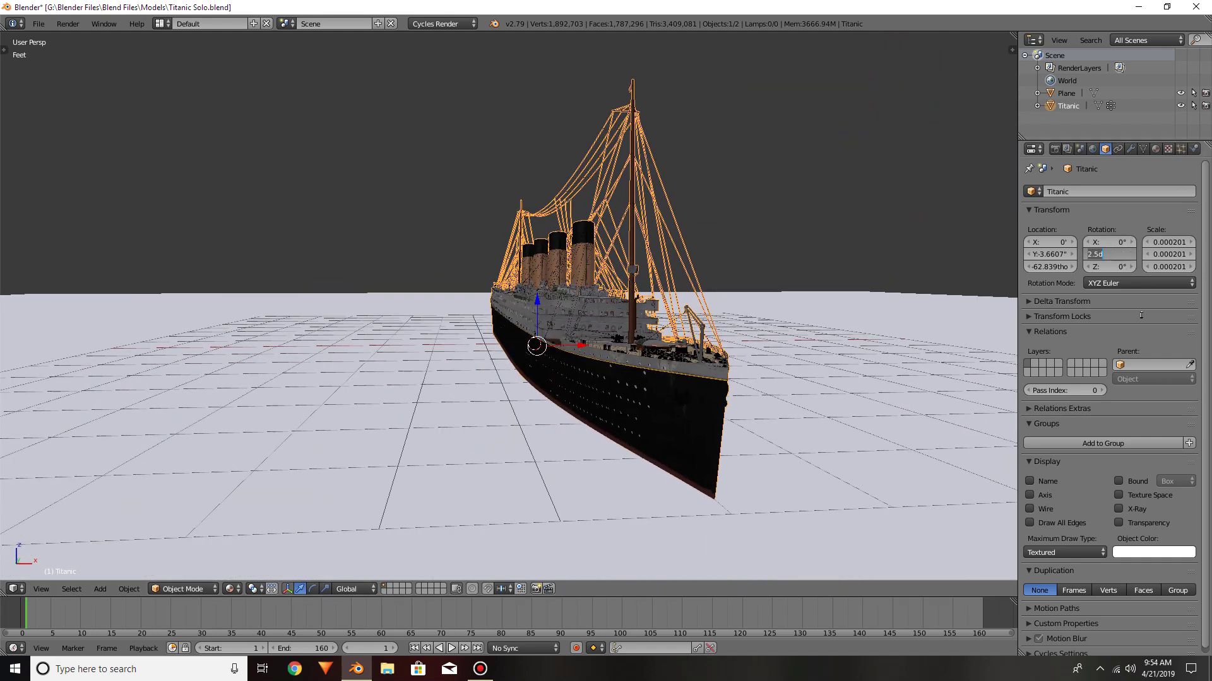
{"action": "key", "text": "BackSpace"}
{"action": "type", "text": "-2.5"}
{"action": "key", "text": "Return"}
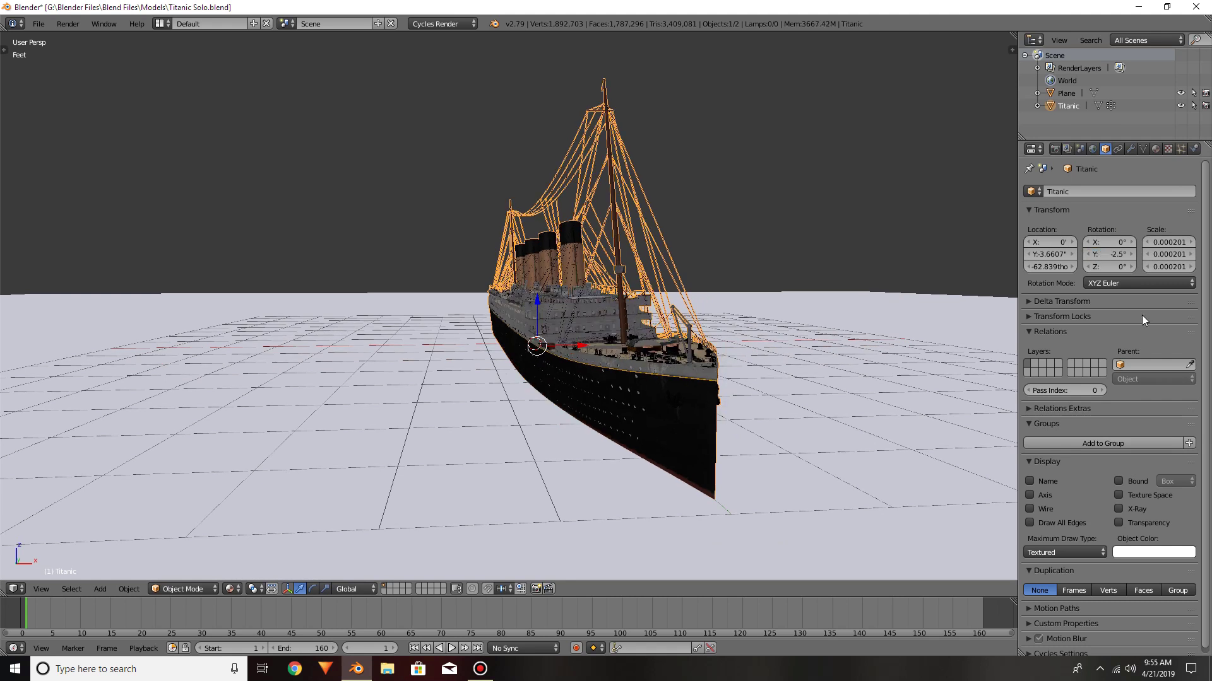
{"action": "left_click", "coordinate": [1104, 255]}
{"action": "type", "text": "2.5"}
{"action": "key", "text": "Return"}
{"action": "right_click", "coordinate": [1104, 255]}
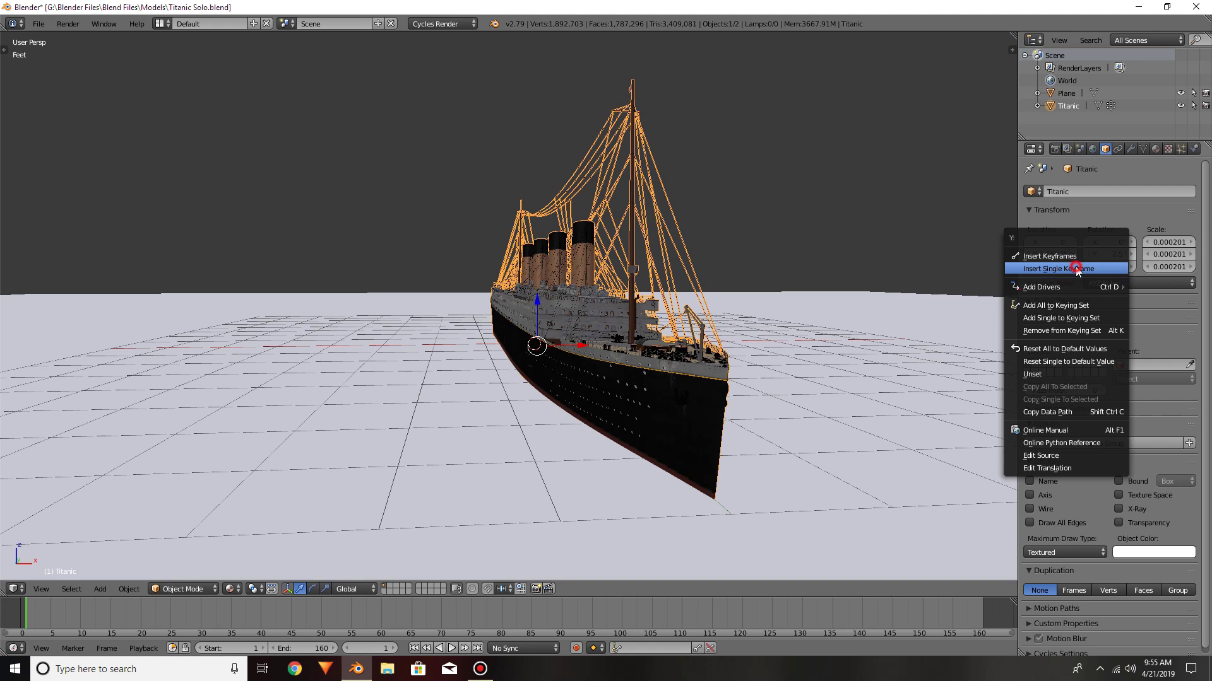
{"action": "left_click", "coordinate": [1075, 267]}
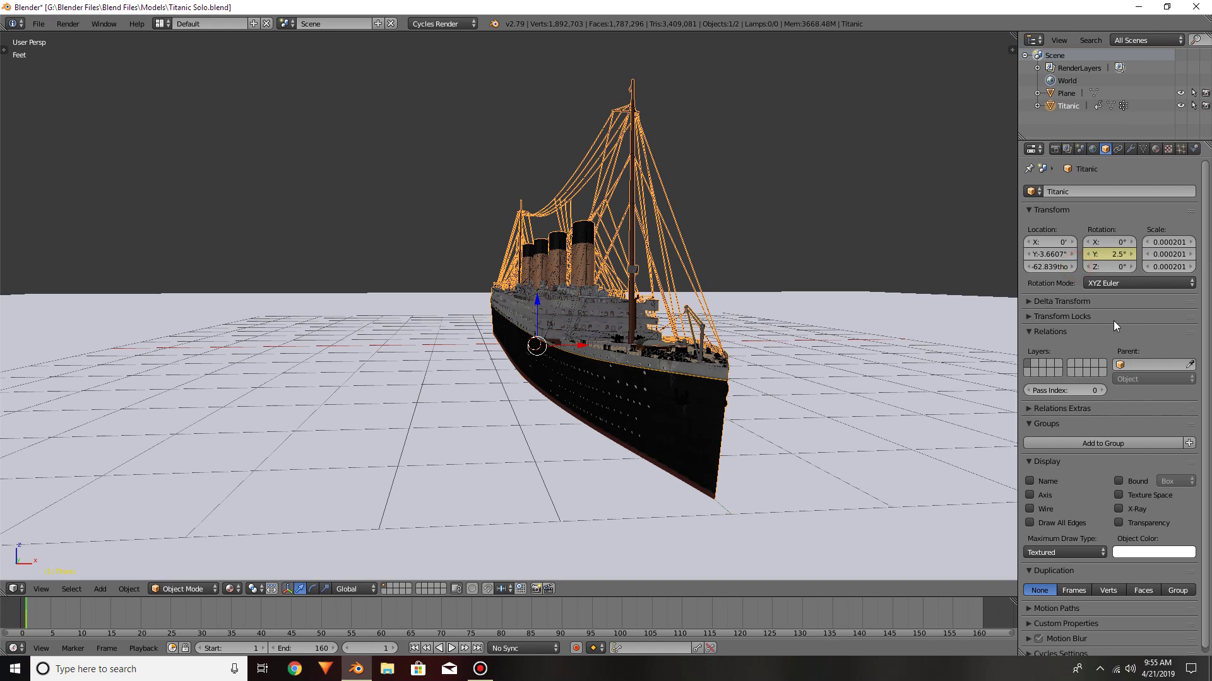
Keyframe all rotation and location values of the Titanic at frame 1
{"action": "right_click", "coordinate": [1110, 245]}
{"action": "left_click", "coordinate": [1110, 238]}
{"action": "right_click", "coordinate": [1054, 246]}
{"action": "left_click", "coordinate": [1053, 238]}
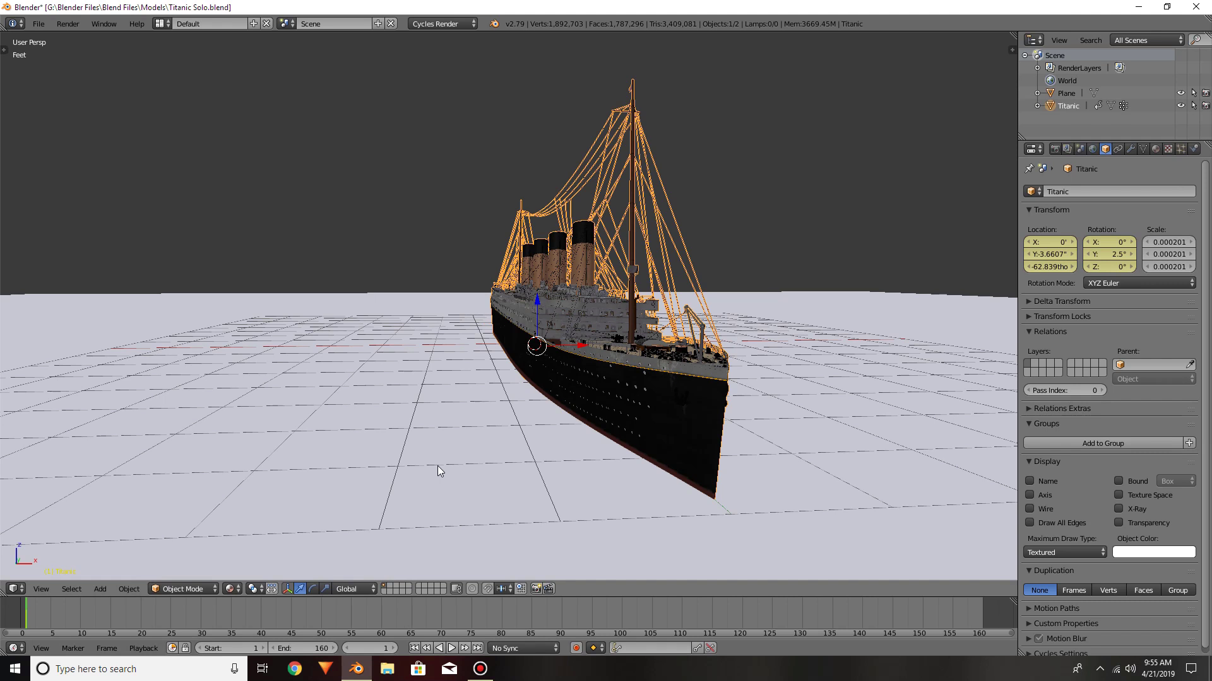
Move to frame 5 and set the ship's Y rotation to -5°
{"action": "key", "text": "alt+a"}
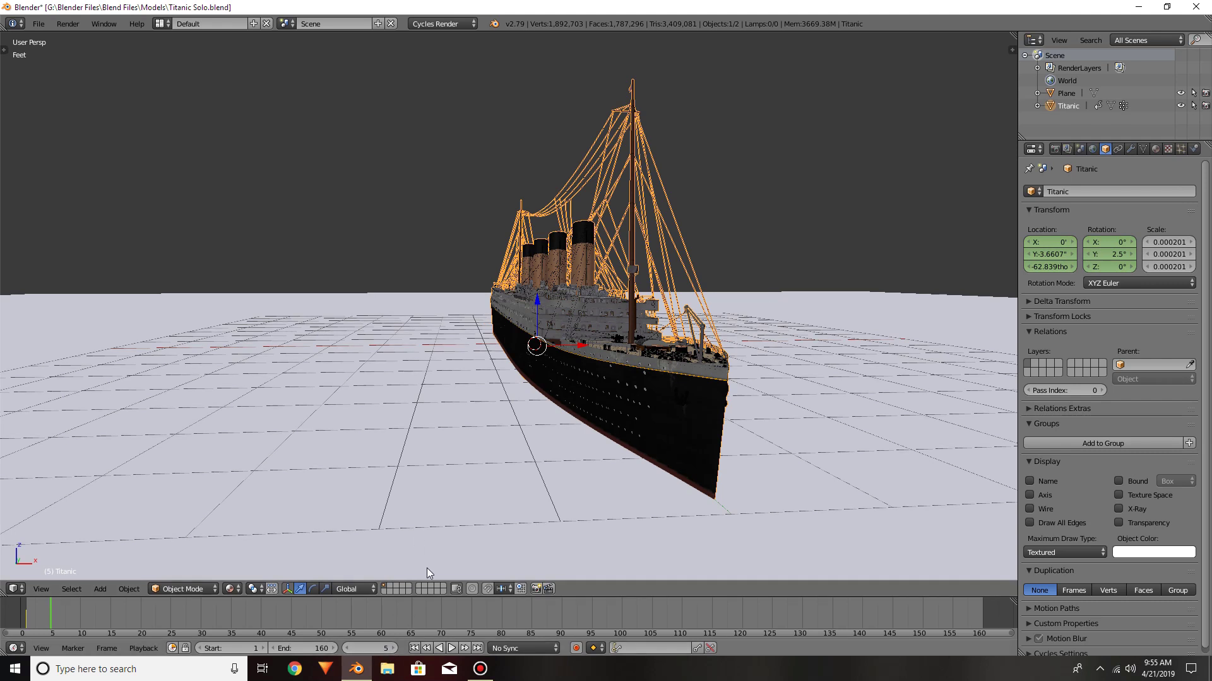
{"action": "key", "text": "Left"}
{"action": "key", "text": "Left"}
{"action": "key", "text": "Left"}
{"action": "key", "text": "Left"}
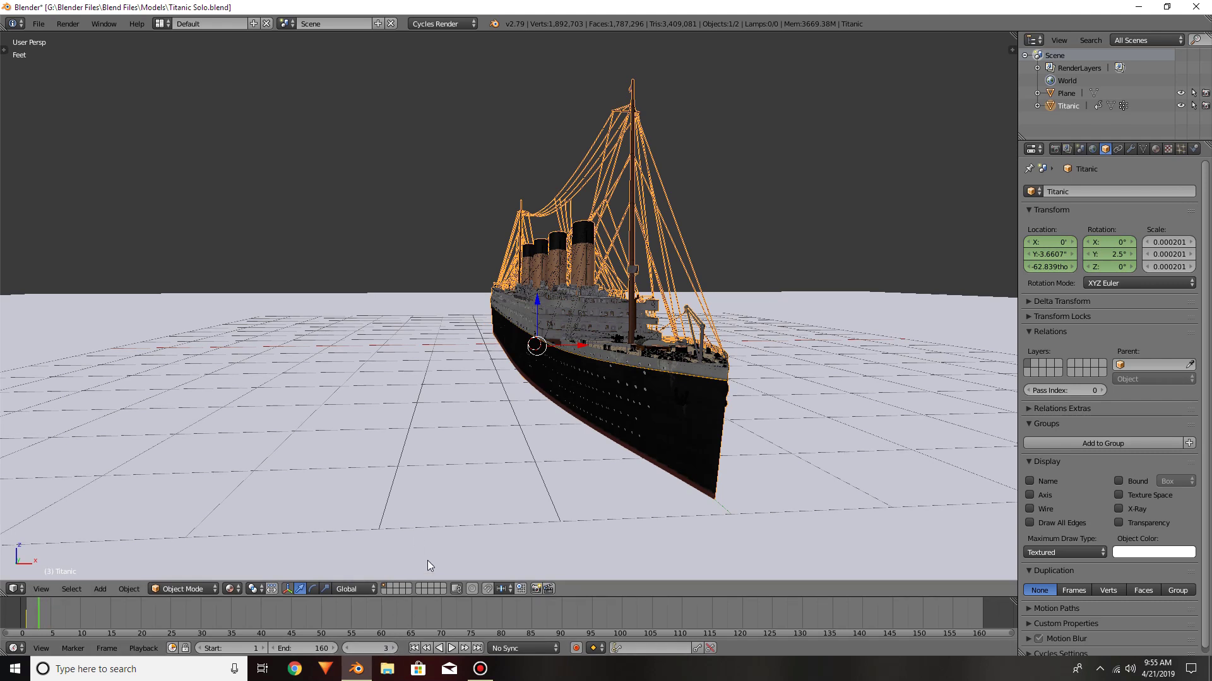
{"action": "key", "text": "Right"}
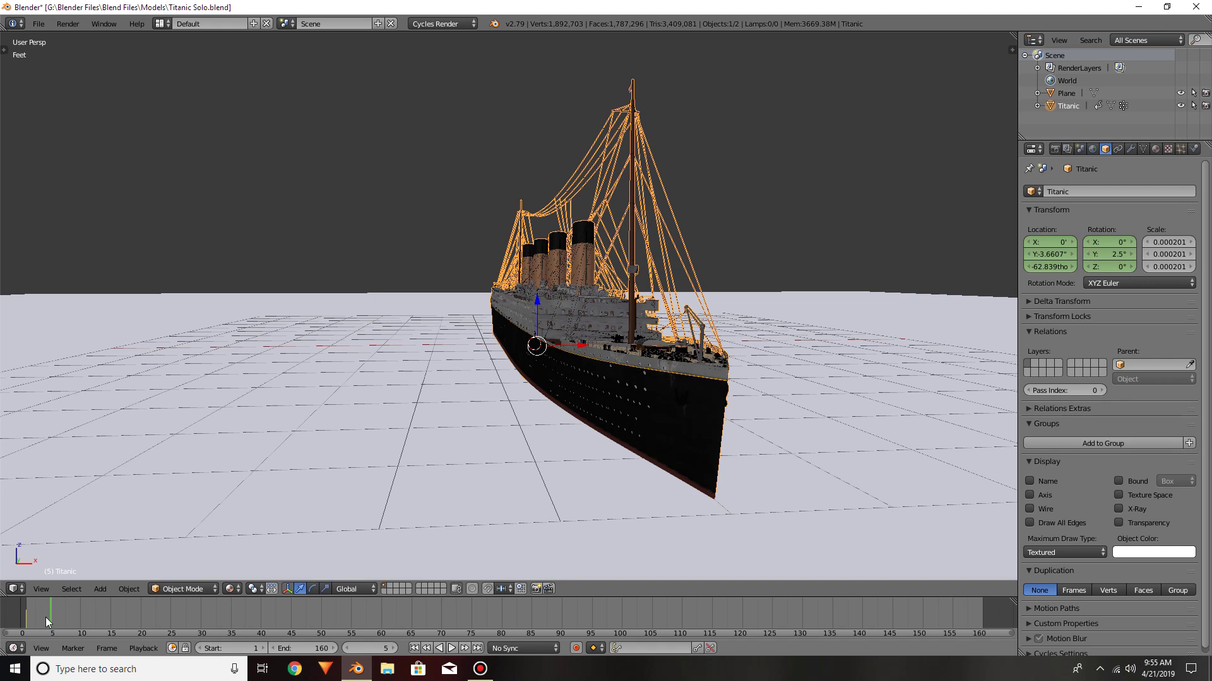
{"action": "left_click", "coordinate": [361, 650]}
{"action": "left_click", "coordinate": [1101, 255]}
{"action": "key", "text": "BackSpace"}
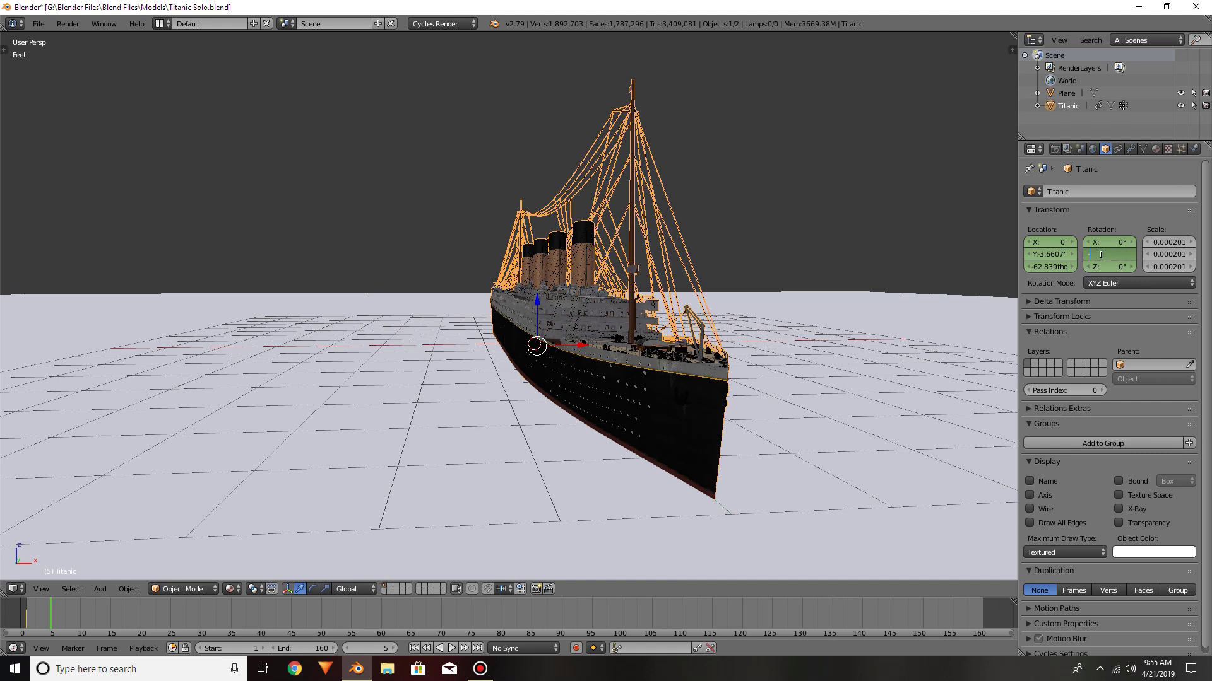
{"action": "type", "text": "-5"}
{"action": "key", "text": "Return"}
Keyframe the -5° Y rotation at frame 5, then go to frame 20
{"action": "right_click", "coordinate": [1100, 255]}
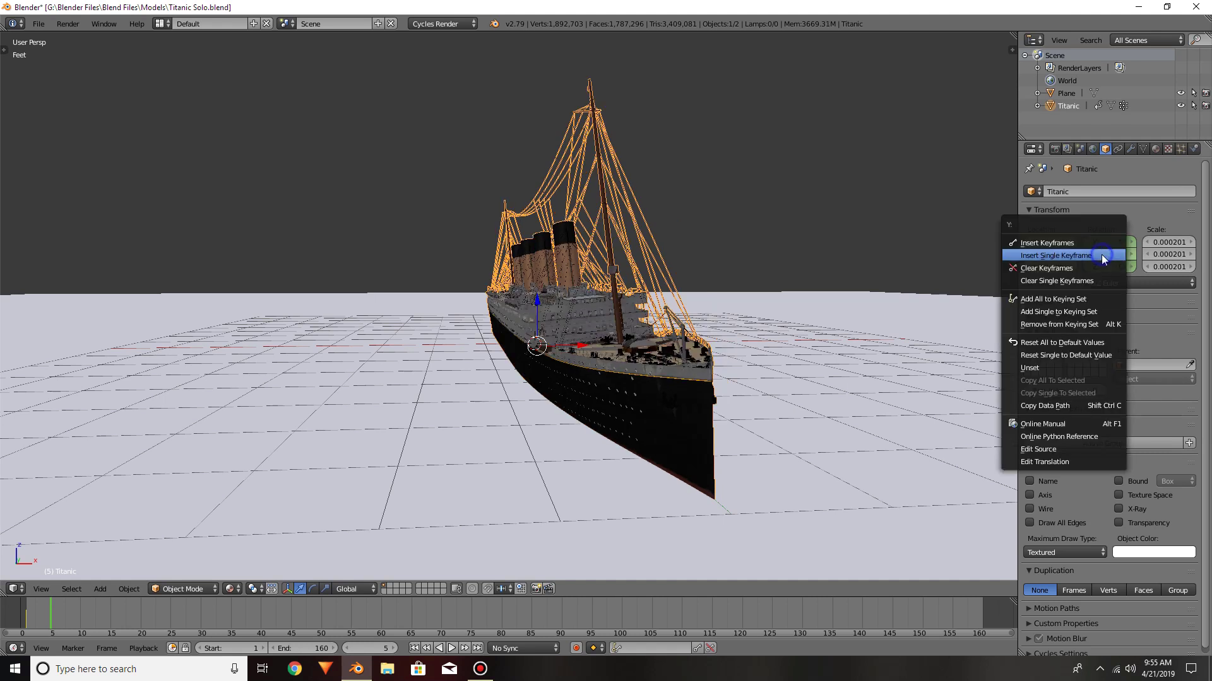
{"action": "left_click", "coordinate": [1100, 255]}
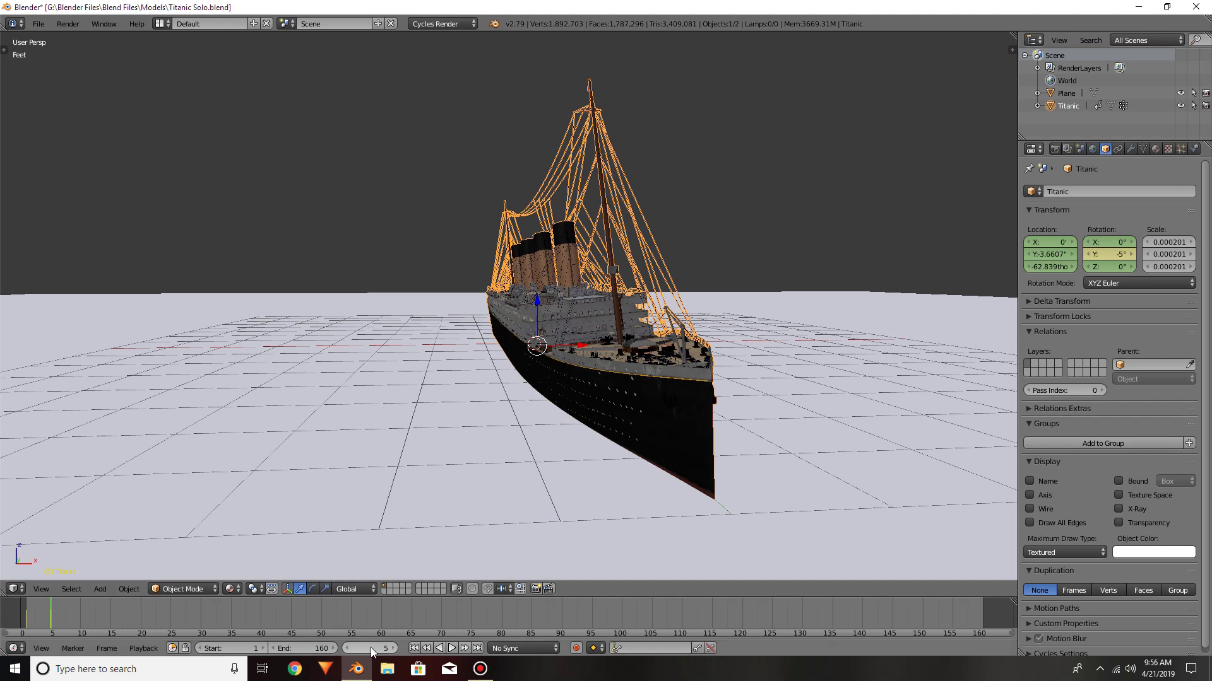
{"action": "mouse_move", "coordinate": [373, 664]}
{"action": "key", "text": "Return"}
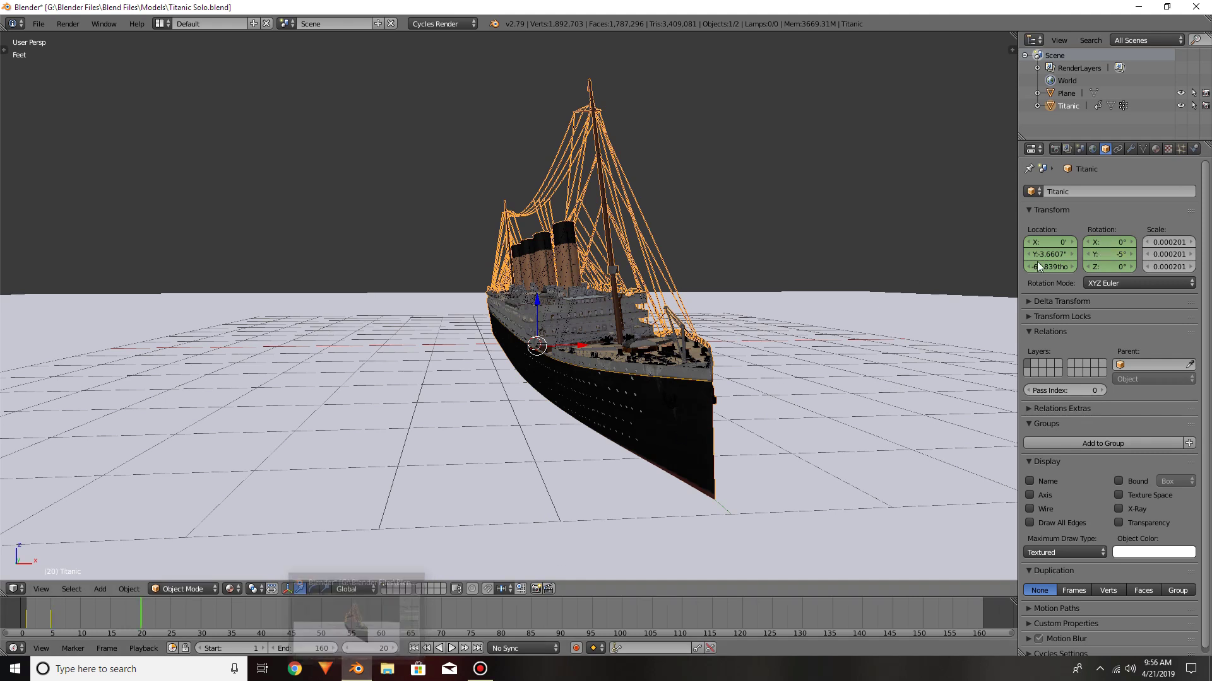
Keyframe a 1° X rotation at frame 20 and move the playhead near frame 160
{"action": "right_click", "coordinate": [1109, 244]}
{"action": "left_click", "coordinate": [1109, 254]}
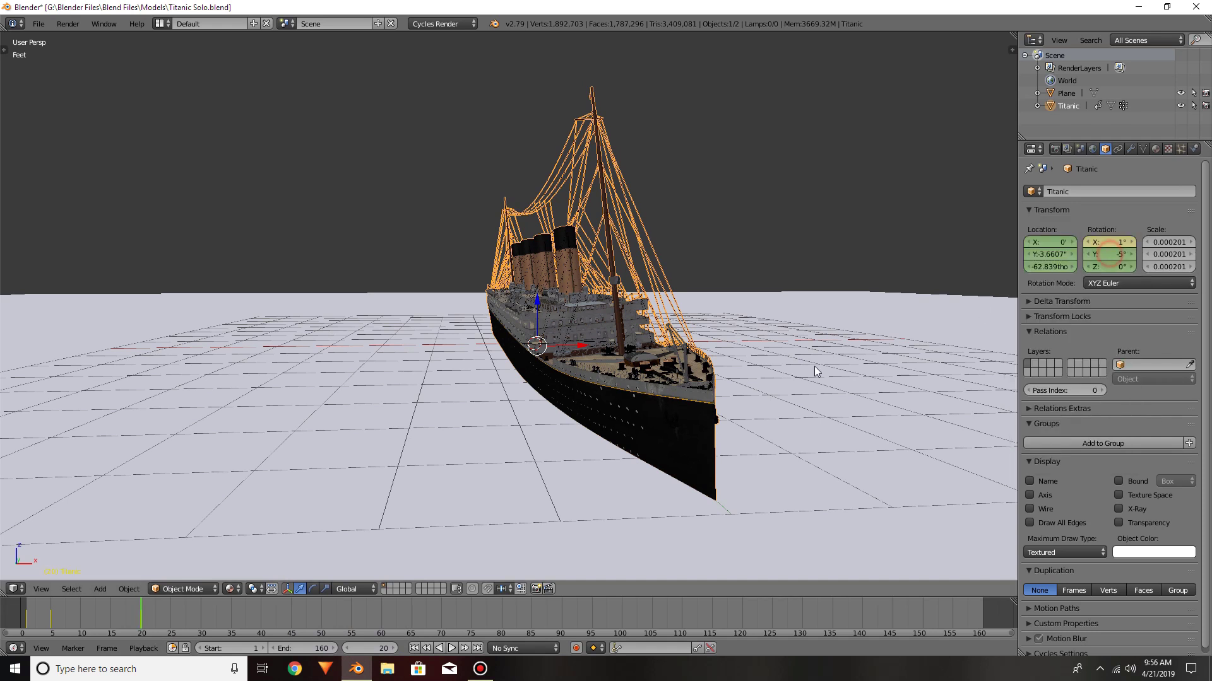
{"action": "scroll", "coordinate": [790, 377], "scroll_direction": "down", "scroll_amount": 5}
{"action": "middle_click_drag", "start_coordinate": [793, 379], "coordinate": [743, 409]}
{"action": "scroll", "coordinate": [746, 415], "scroll_direction": "up", "scroll_amount": 5}
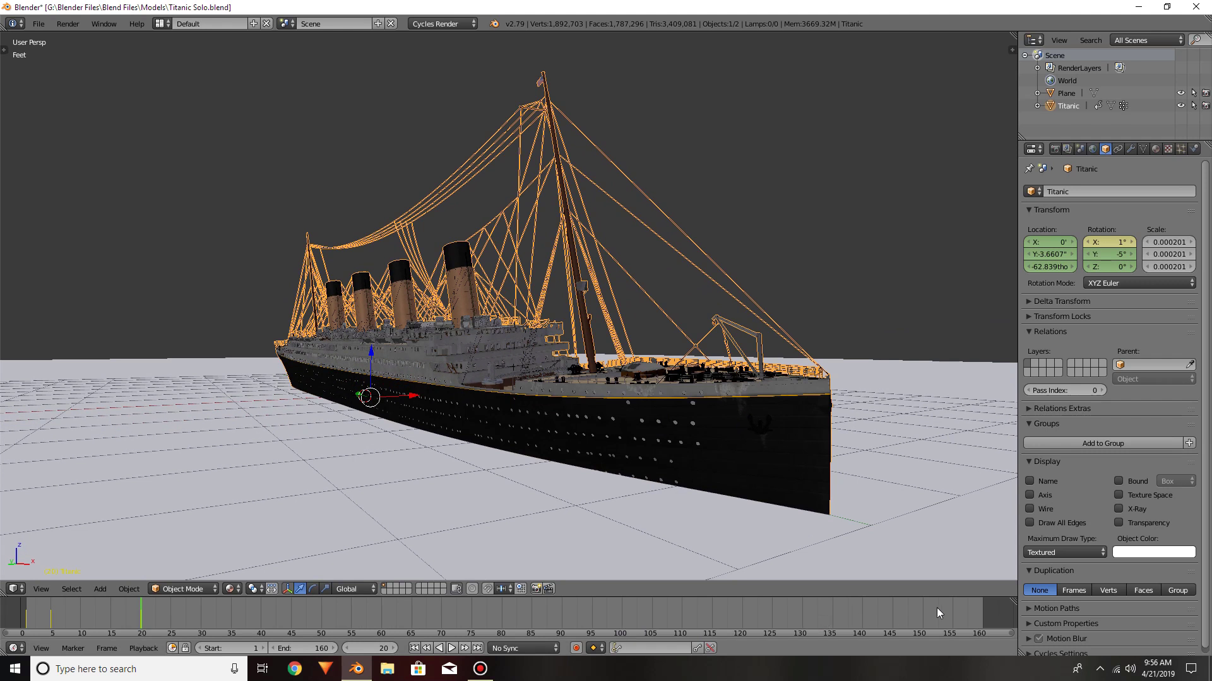
{"action": "left_click", "coordinate": [975, 609]}
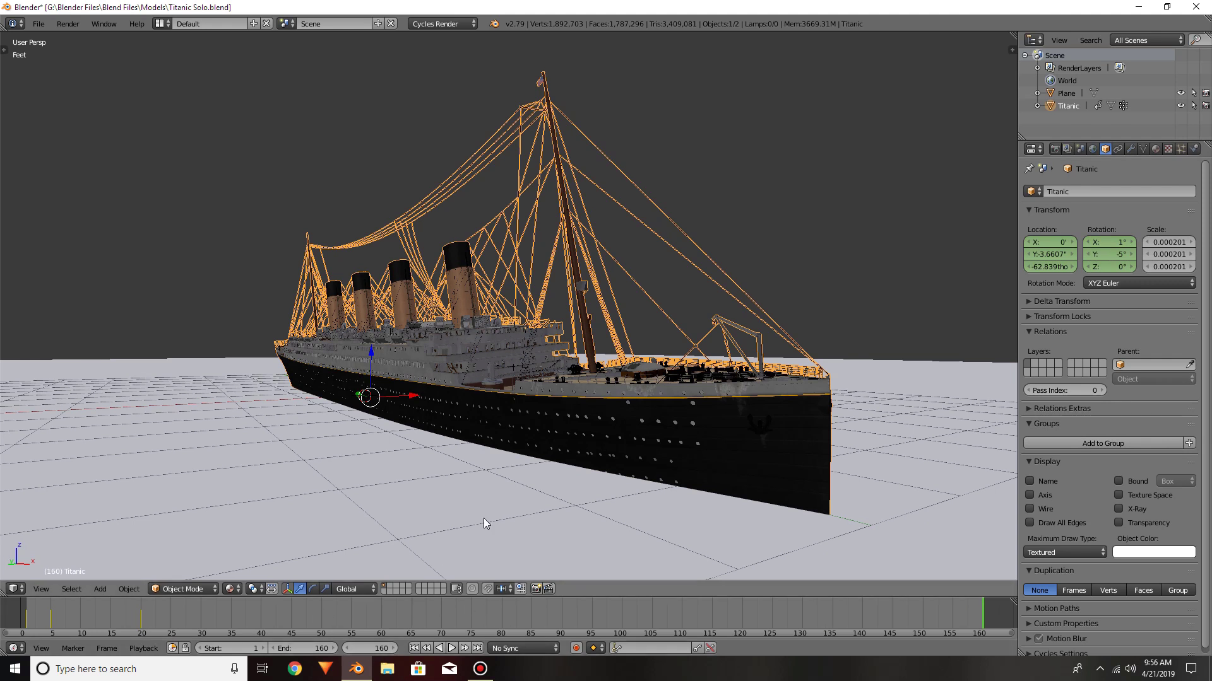
At frame 157, rotate the Titanic to 23° on X and 9.5° on Y
{"action": "key", "text": "Left"}
{"action": "key", "text": "Left"}
{"action": "key", "text": "Left"}
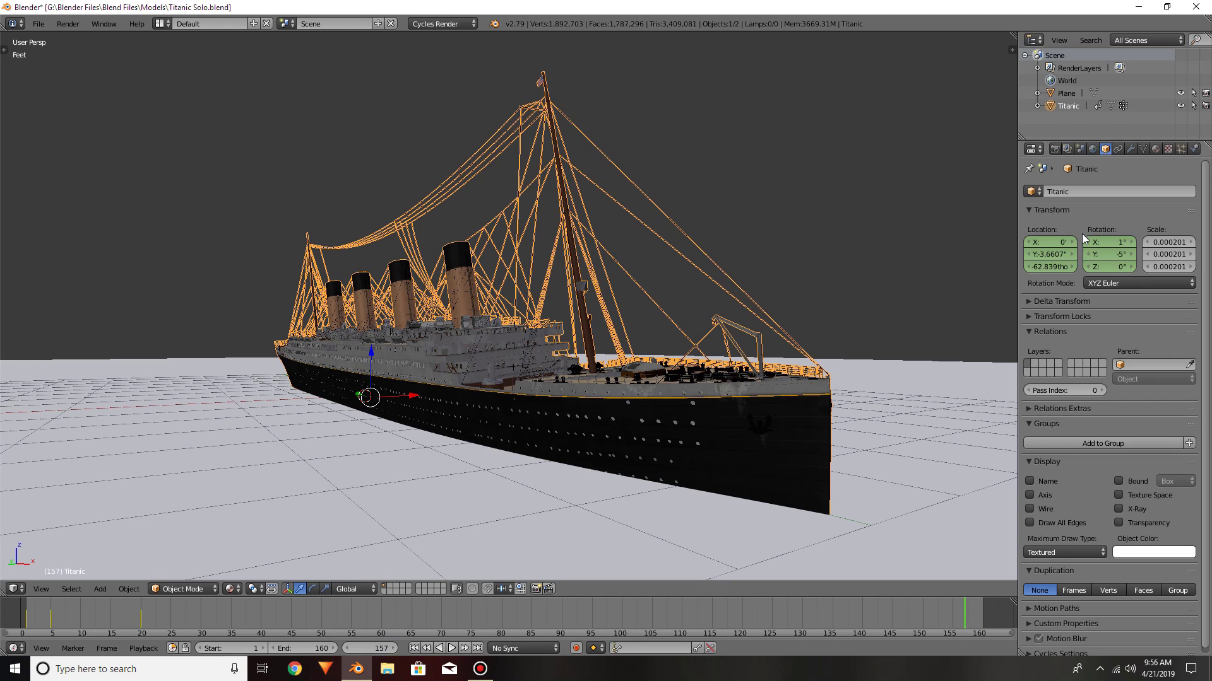
{"action": "type", "text": "23"}
{"action": "key", "text": "Return"}
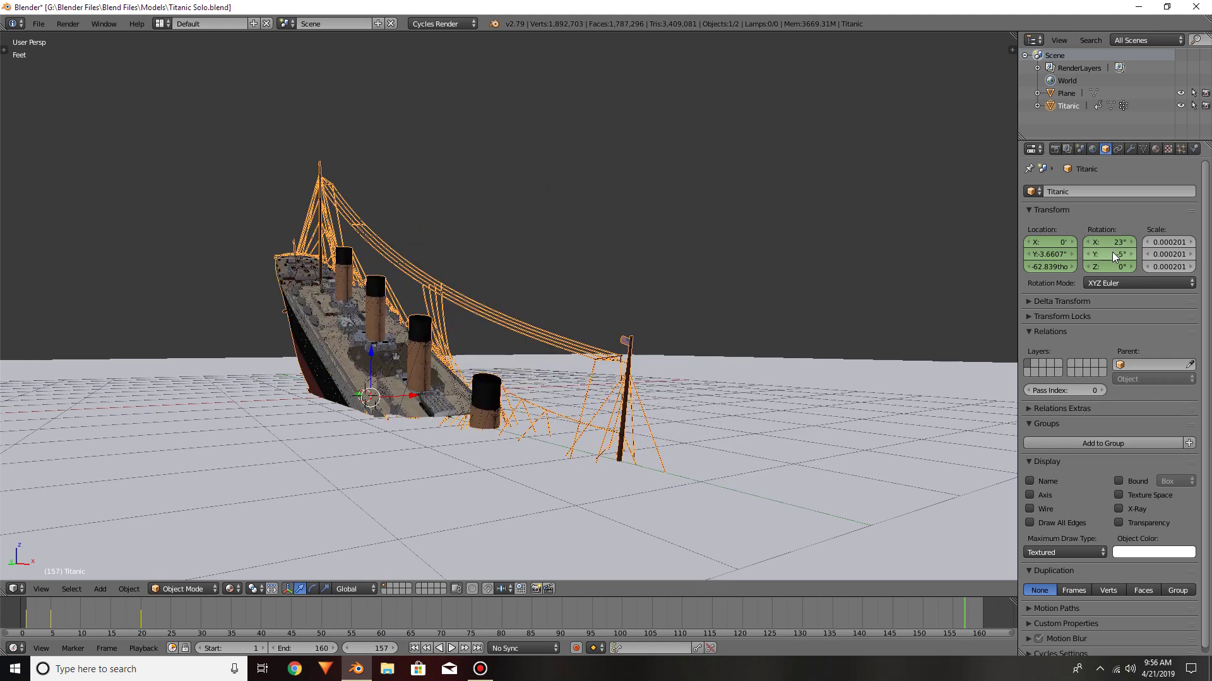
{"action": "type", "text": "9.5"}
{"action": "key", "text": "Return"}
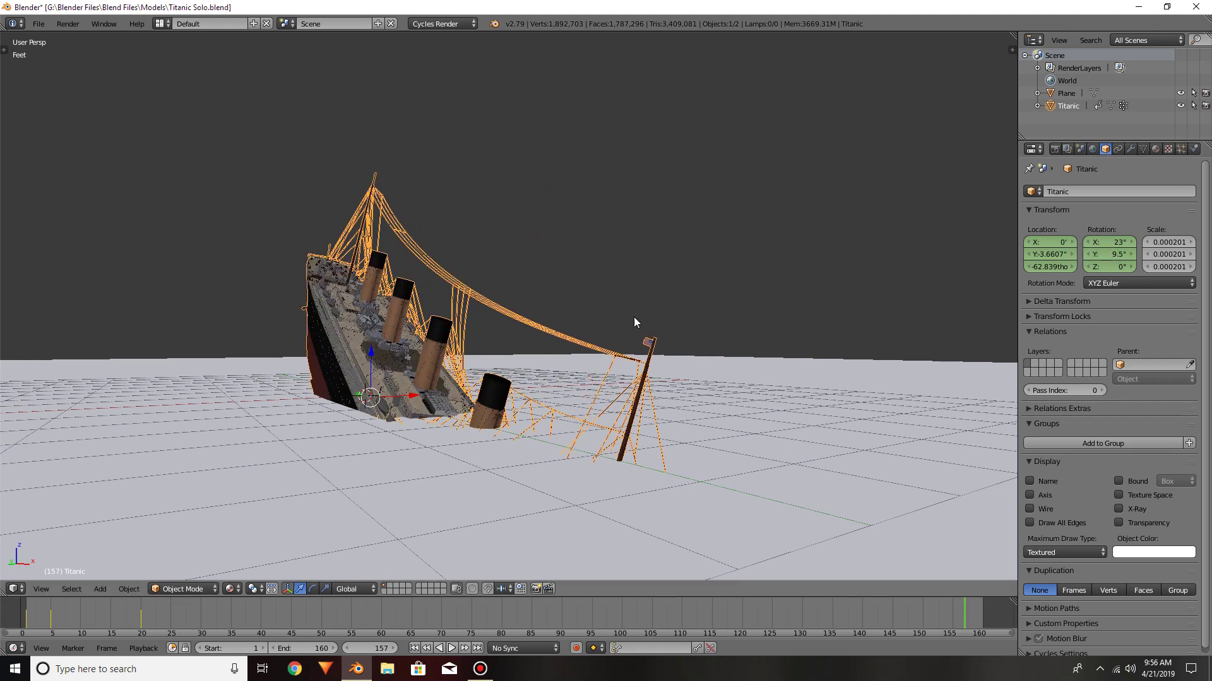
Lower the ship to Z −8.7137 ft into the plane, keyframe it, and return to frame 1
{"action": "scroll", "coordinate": [434, 347], "scroll_direction": "up", "scroll_amount": 2}
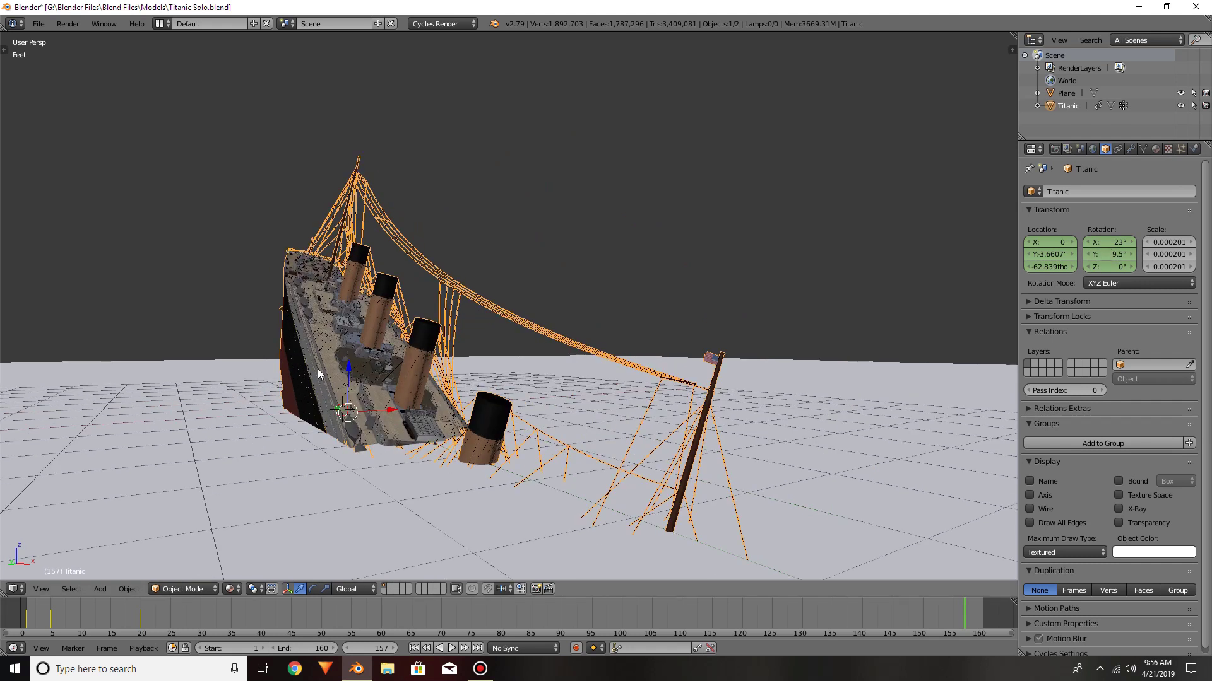
{"action": "key", "text": "g"}
{"action": "key", "text": "z"}
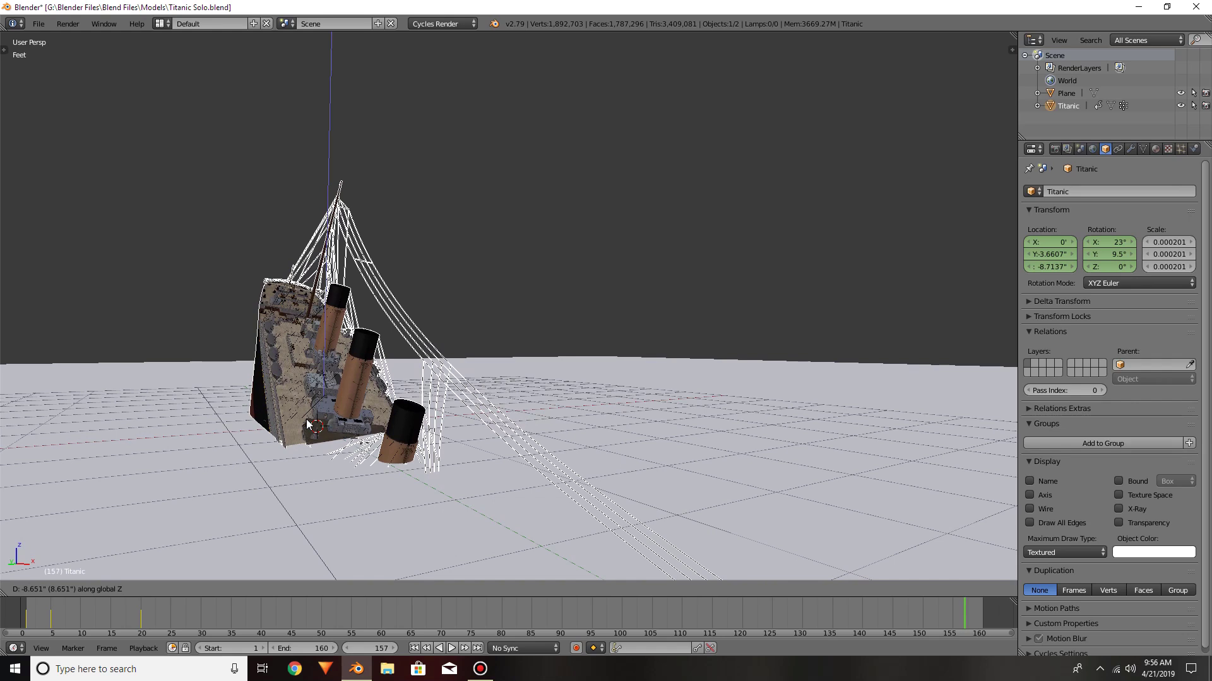
{"action": "left_click", "coordinate": [308, 424]}
{"action": "middle_click_drag", "start_coordinate": [326, 427], "coordinate": [250, 414]}
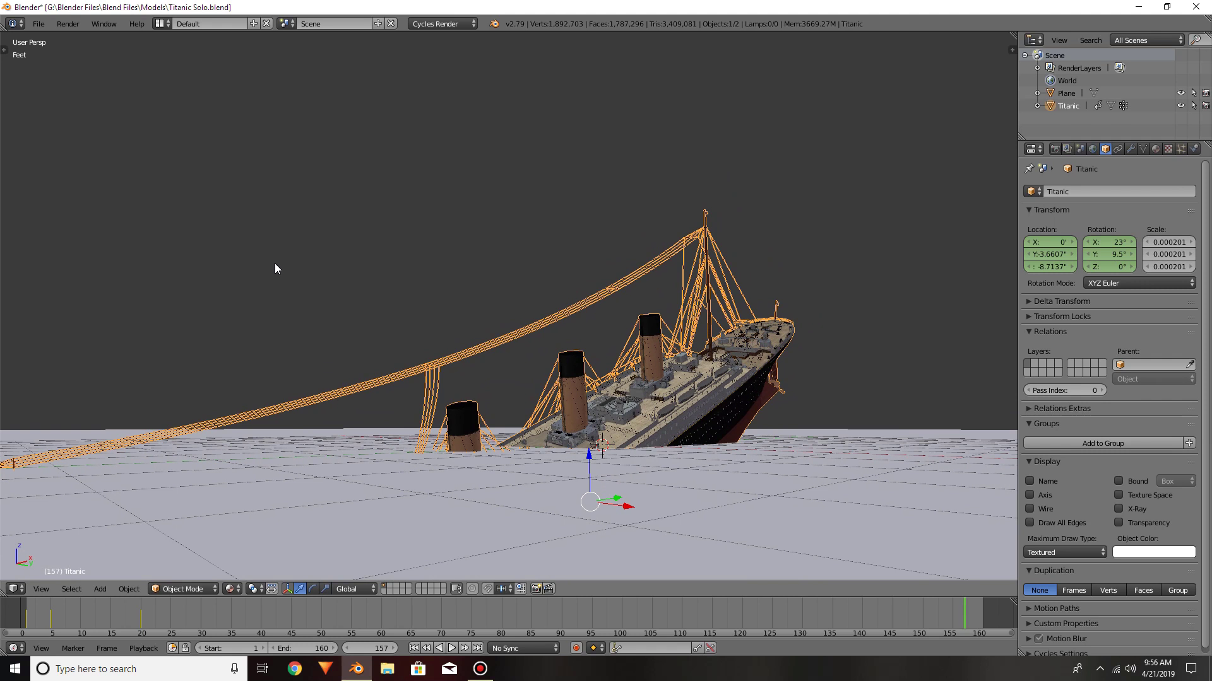
{"action": "key", "text": "i"}
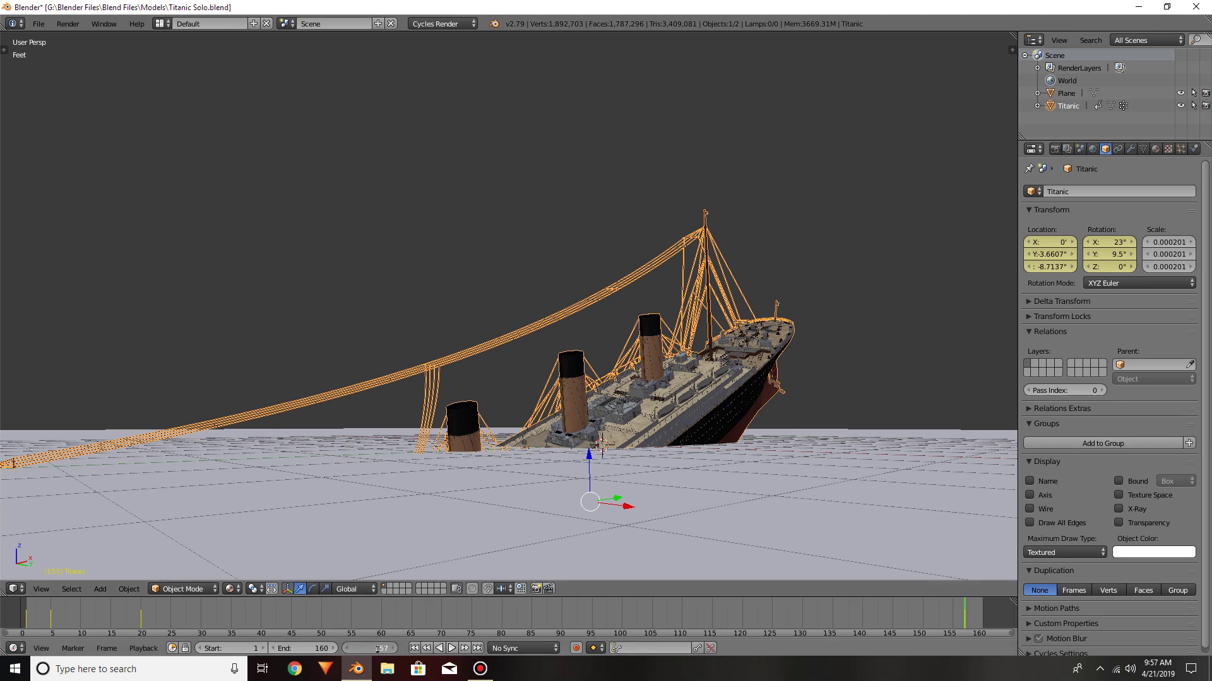
{"action": "key", "text": "Return"}
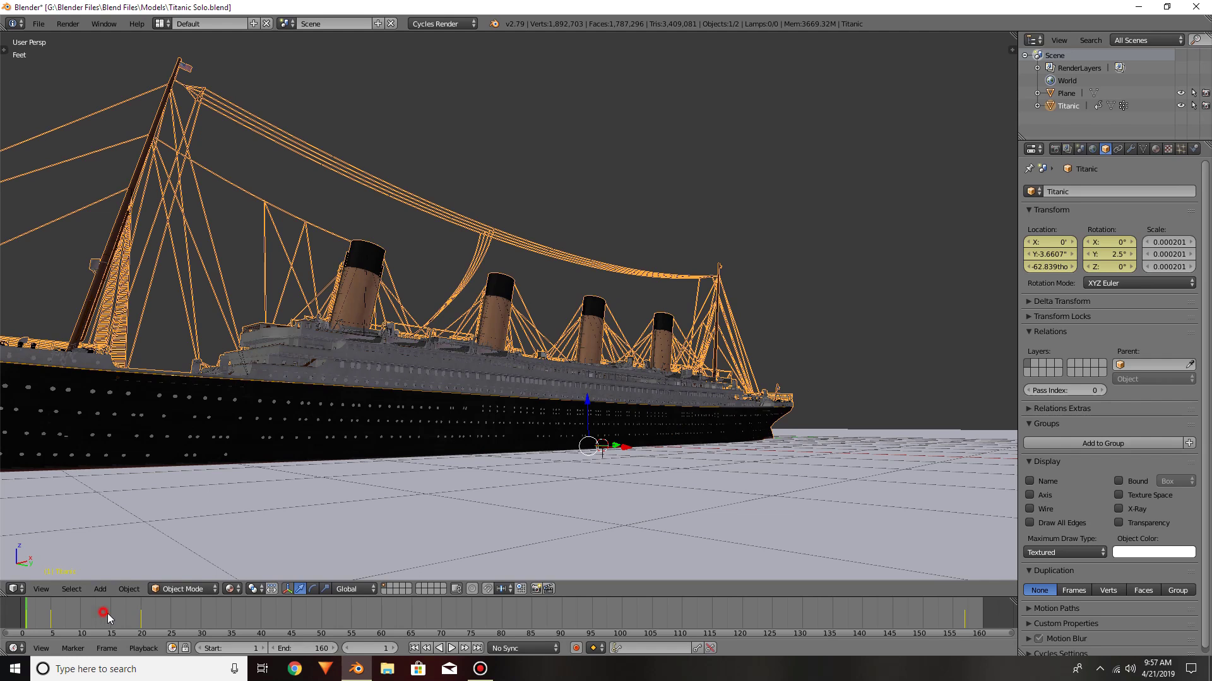
Preview the sinking animation, then return the timeline to frame 1 and orbit around the ship
{"action": "key", "text": "alt+a"}
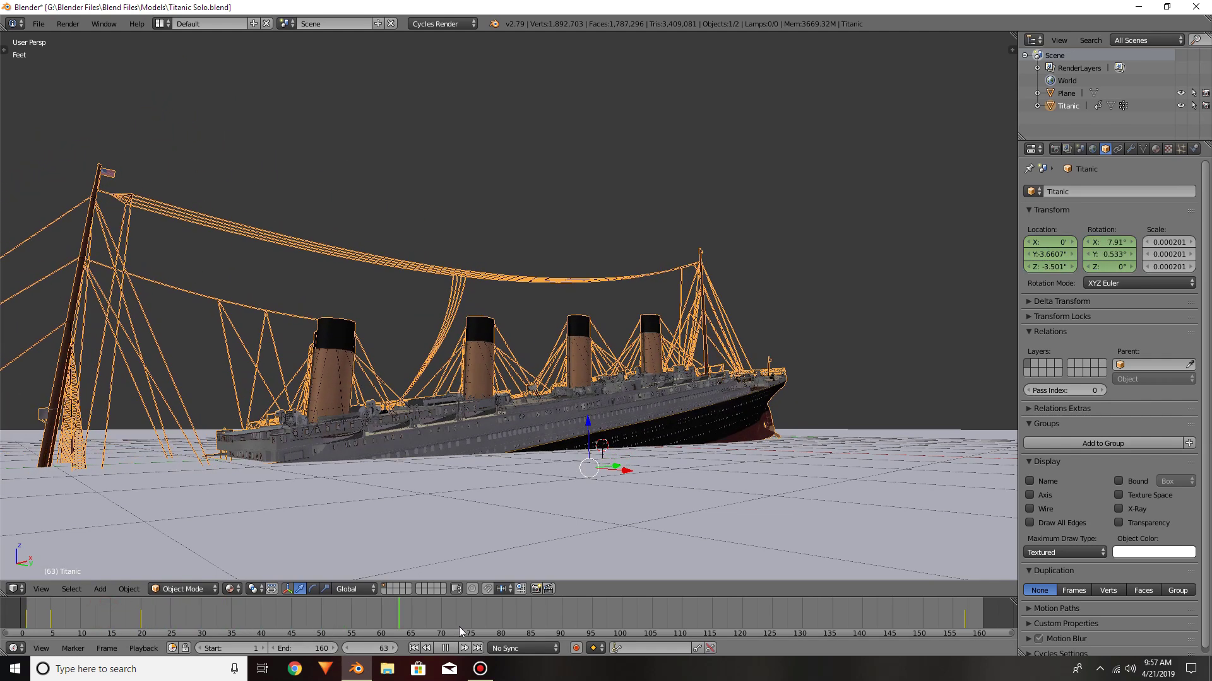
{"action": "key", "text": "alt+a"}
{"action": "left_click", "coordinate": [374, 649]}
{"action": "type", "text": "1"}
{"action": "key", "text": "Return"}
{"action": "middle_click_drag", "start_coordinate": [553, 422], "coordinate": [683, 396]}
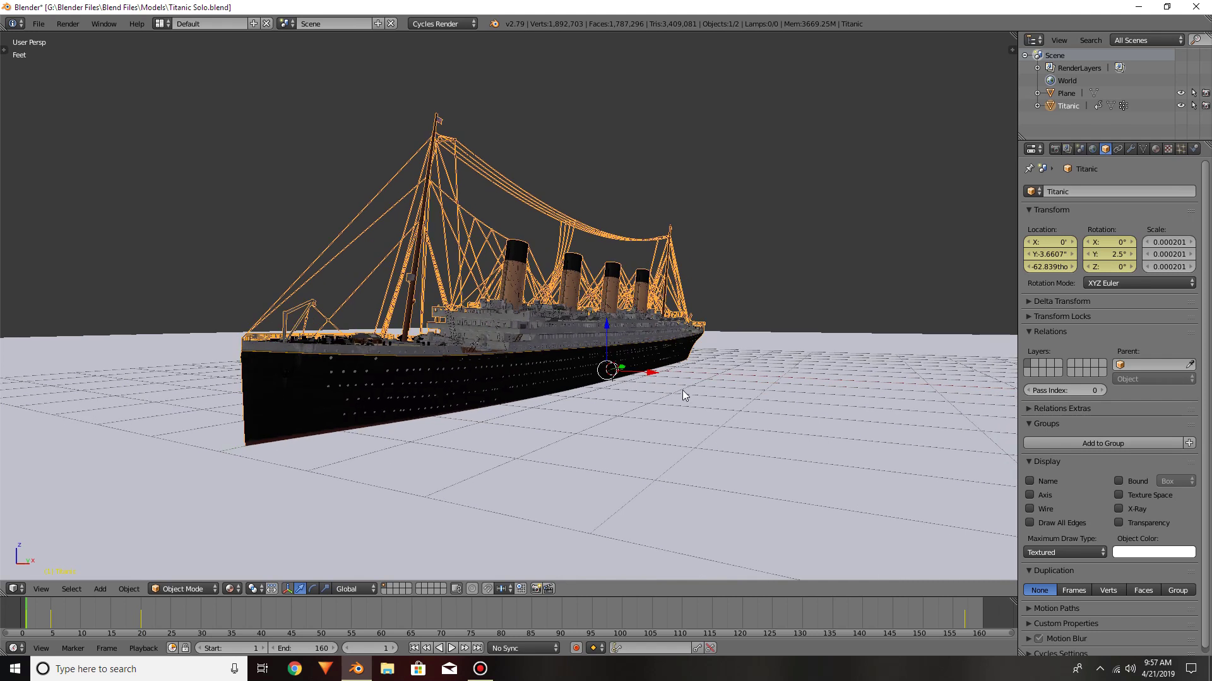
Add a camera and align it to the current view of the Titanic
{"action": "key", "text": "shift+a"}
{"action": "mouse_move", "coordinate": [683, 390]}
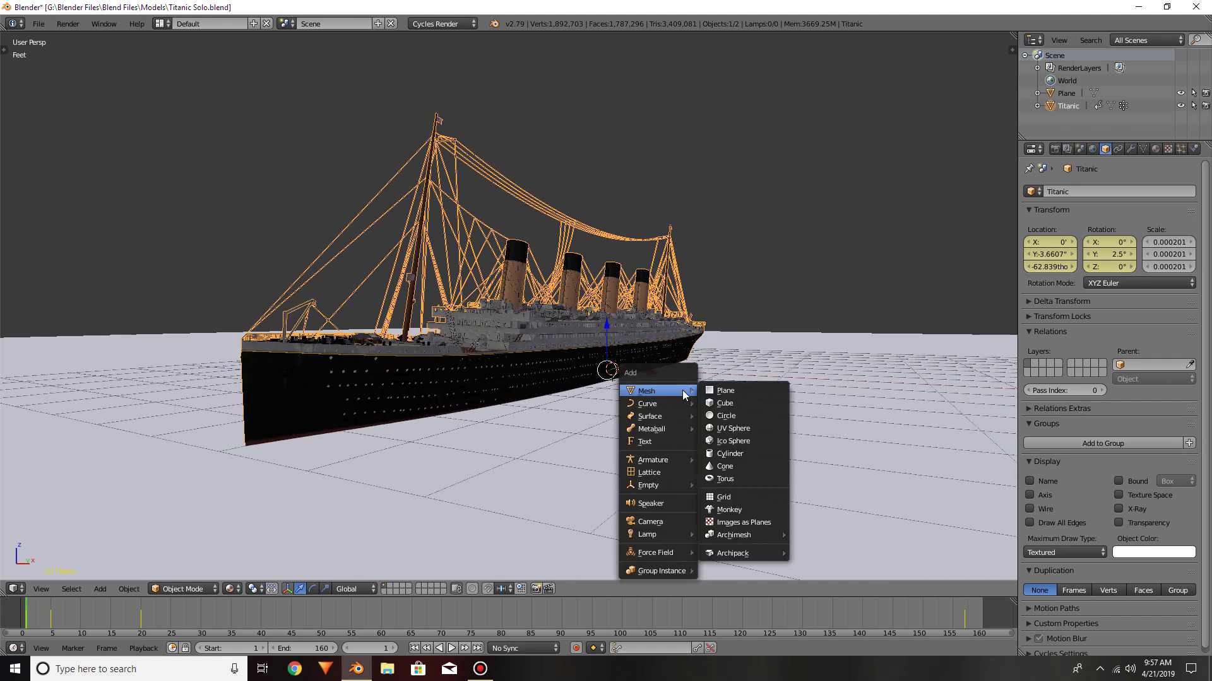
{"action": "left_click", "coordinate": [660, 520]}
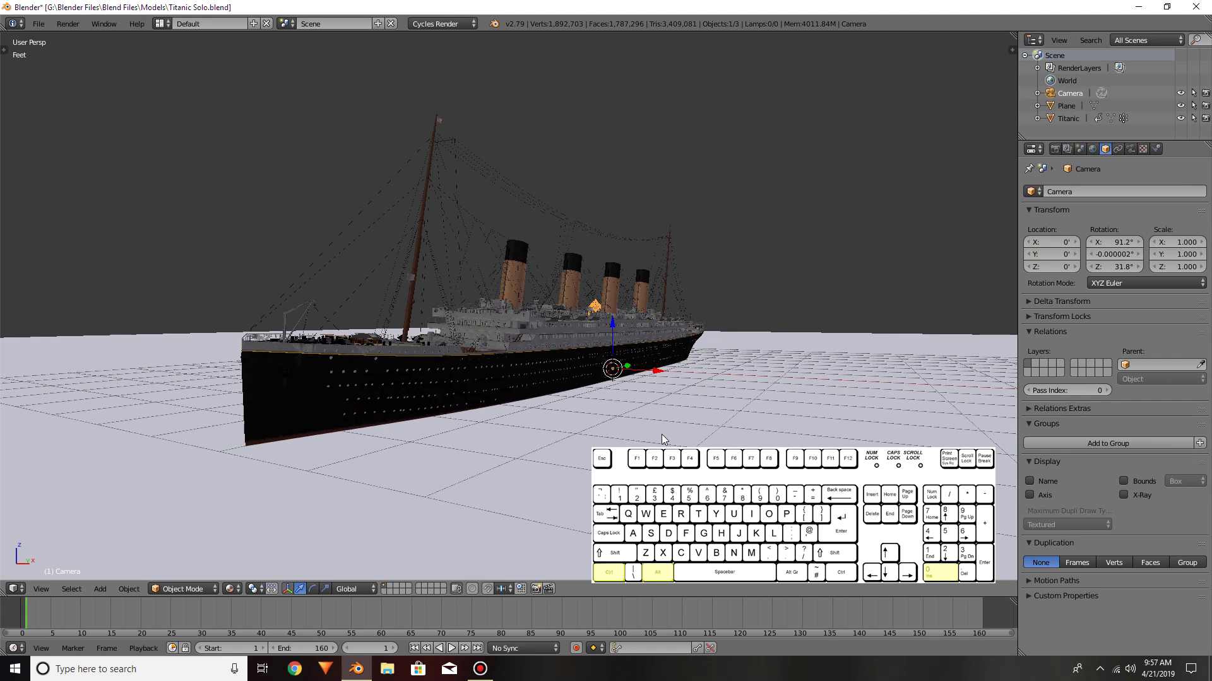
{"action": "key", "text": "ctrl+alt+KP_0"}
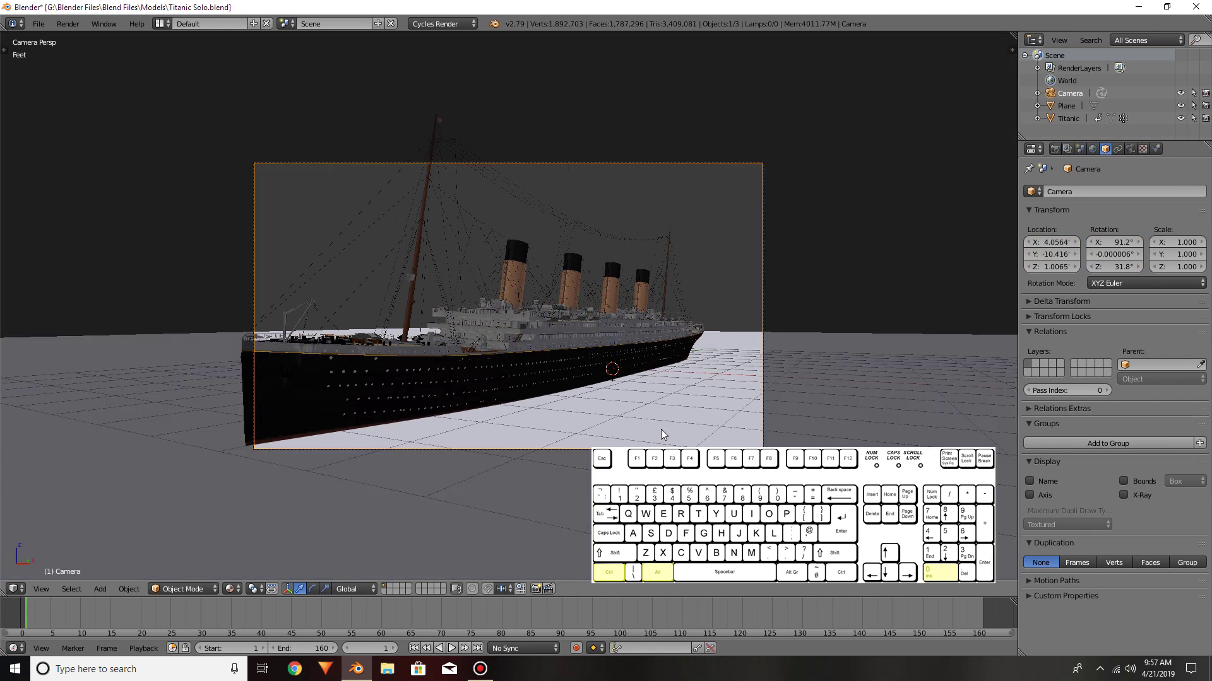
{"action": "scroll", "coordinate": [660, 429], "scroll_direction": "up", "scroll_amount": 4}
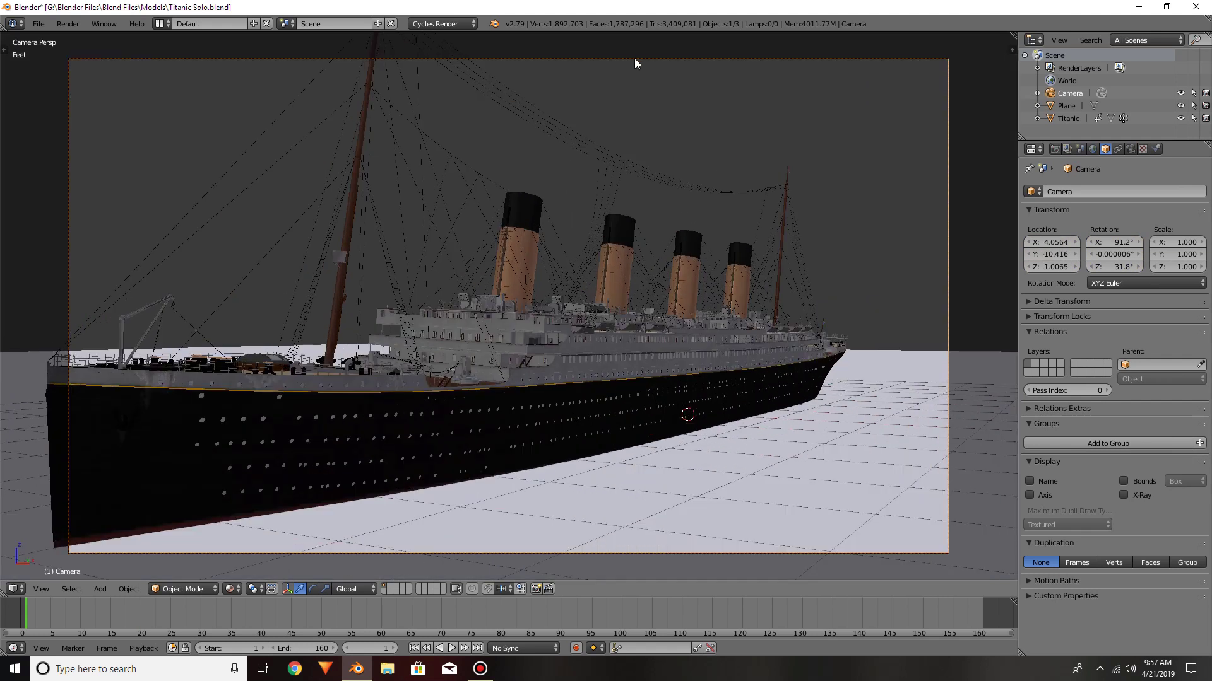
Reposition the camera, turning it on Z and lowering it to frame the ship broadside
{"action": "key", "text": "g"}
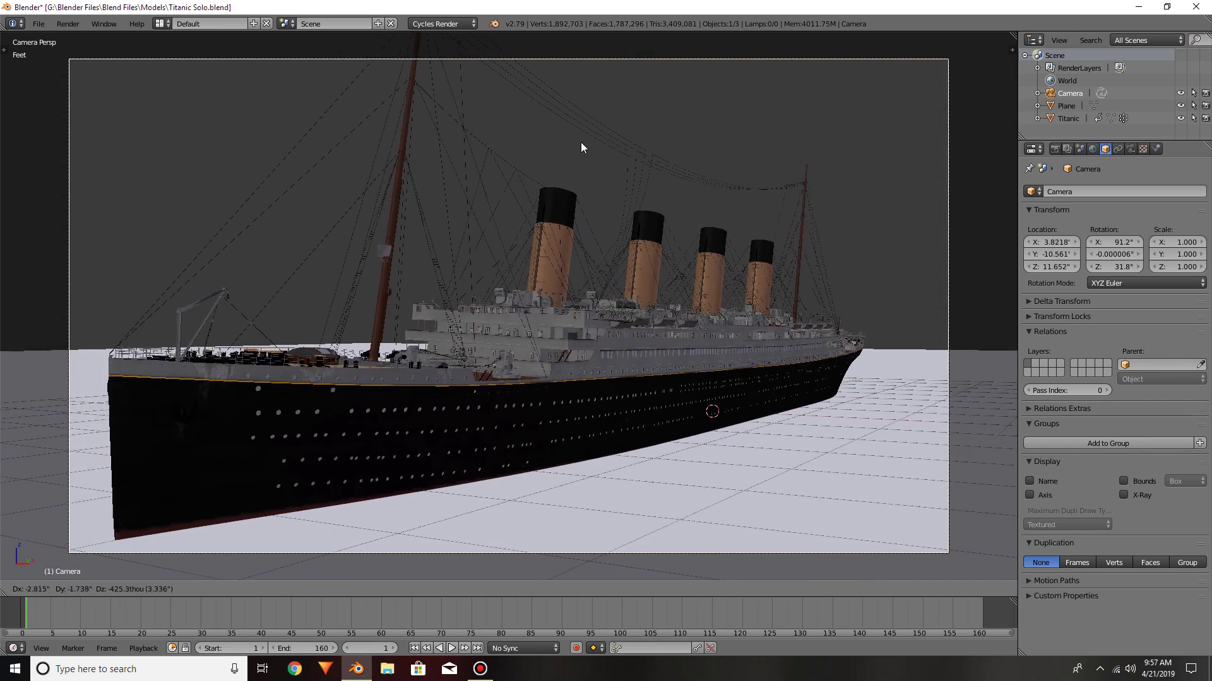
{"action": "left_click", "coordinate": [524, 144]}
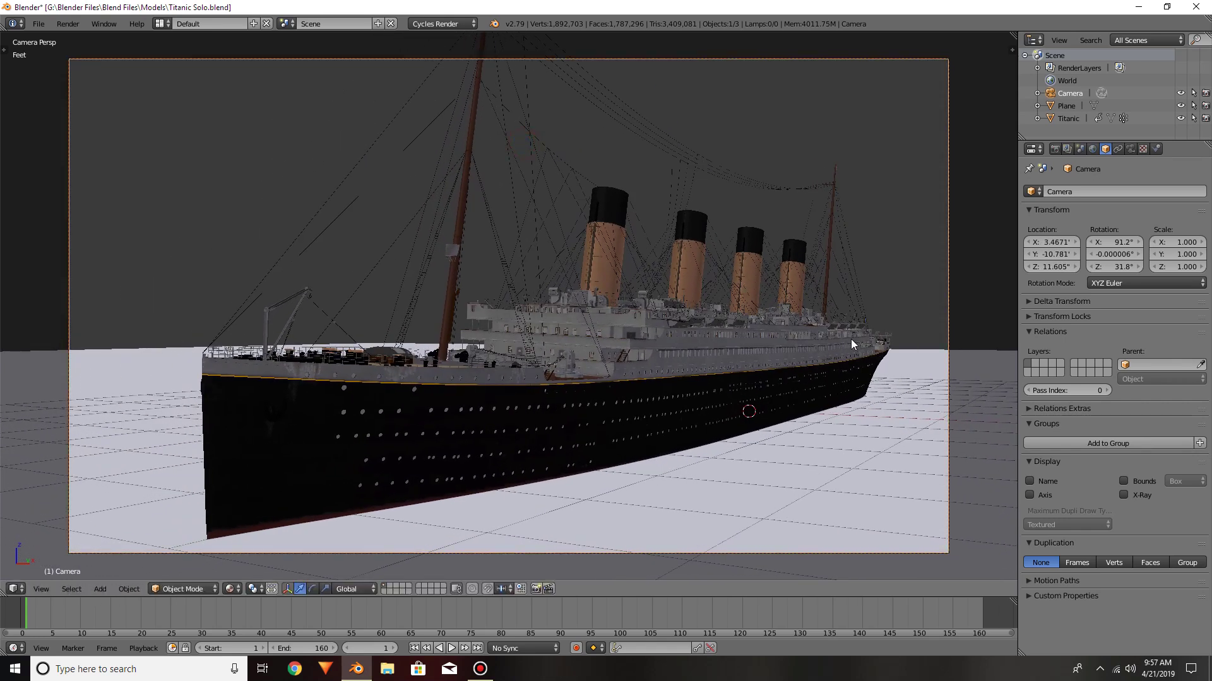
{"action": "key", "text": "r"}
{"action": "key", "text": "z"}
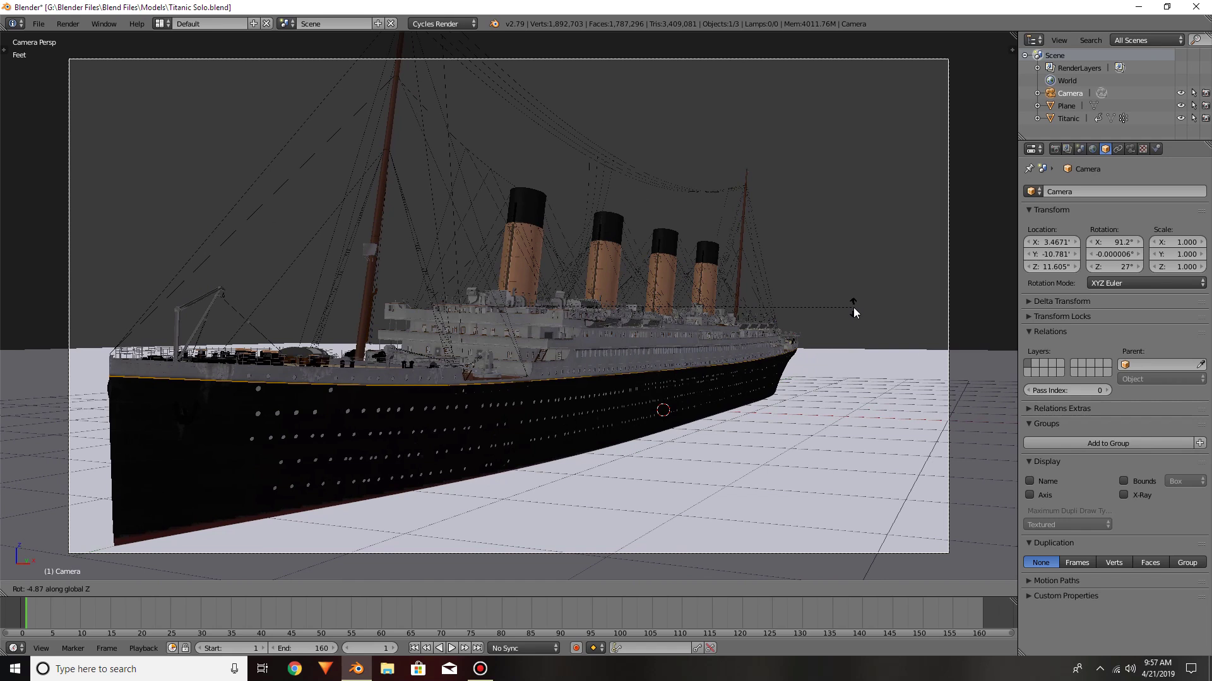
{"action": "left_click", "coordinate": [853, 308]}
{"action": "key", "text": "g"}
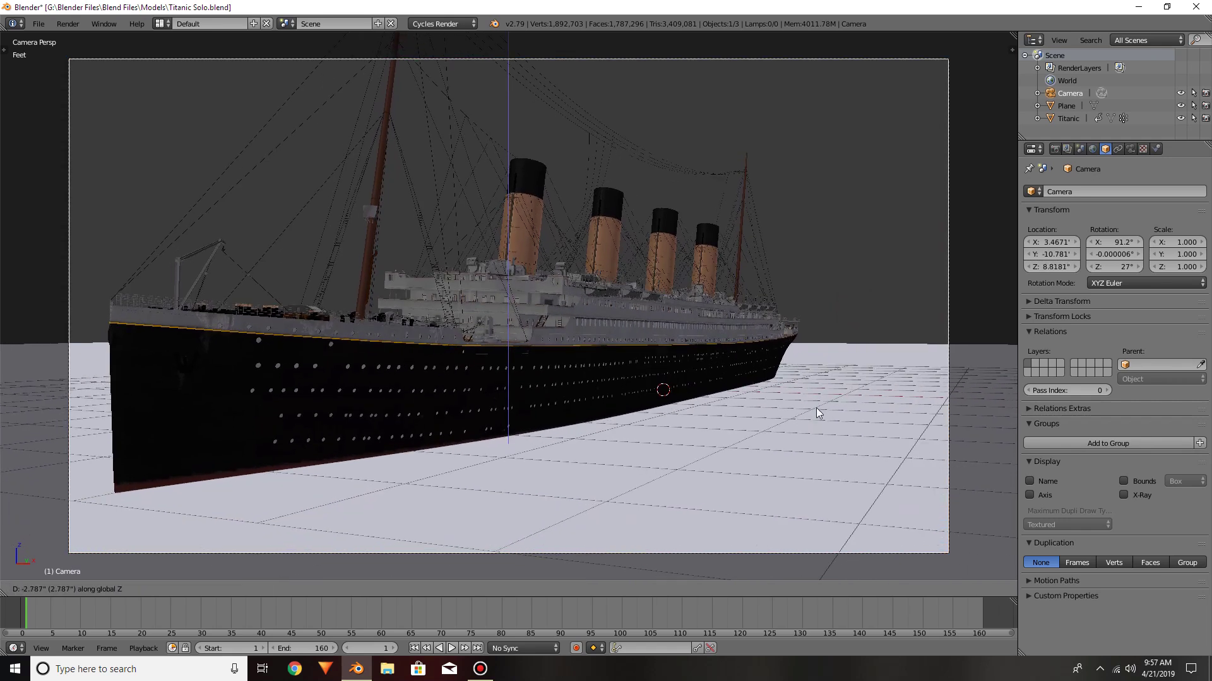
{"action": "left_click", "coordinate": [804, 410]}
{"action": "mouse_move", "coordinate": [630, 365]}
{"action": "middle_mouse_down"}
{"action": "mouse_move", "coordinate": [659, 378]}
{"action": "mouse_move", "coordinate": [639, 379]}
{"action": "middle_mouse_up"}
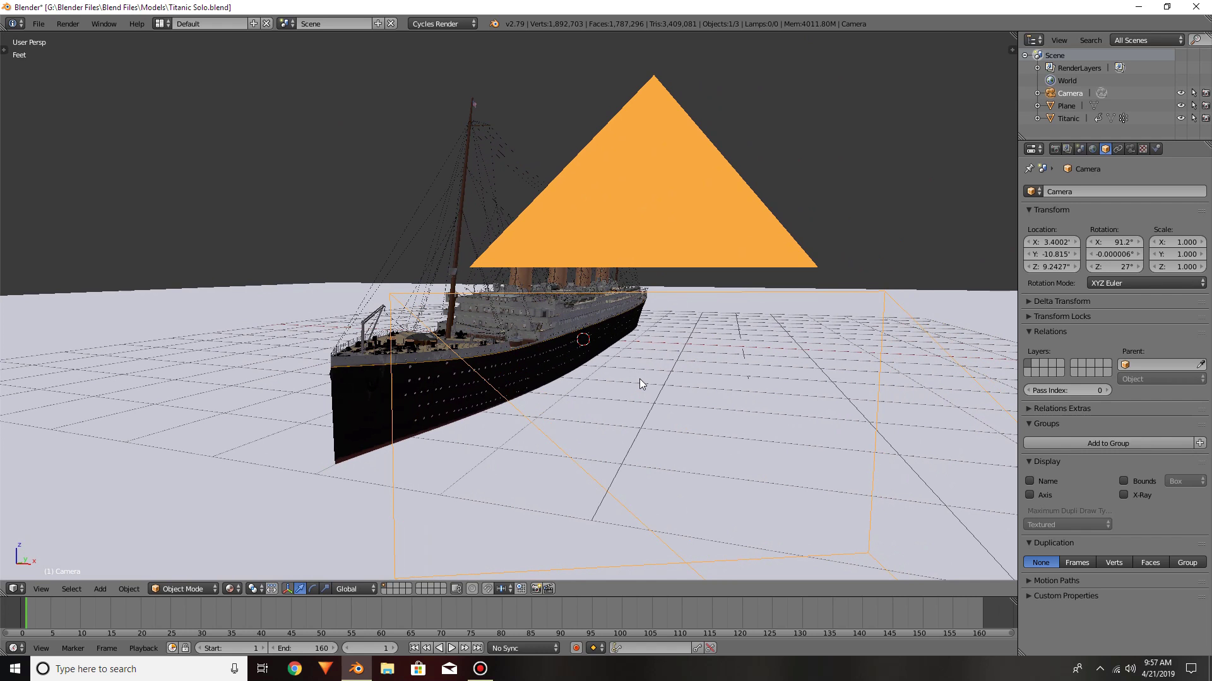
{"action": "key", "text": "KP_0"}
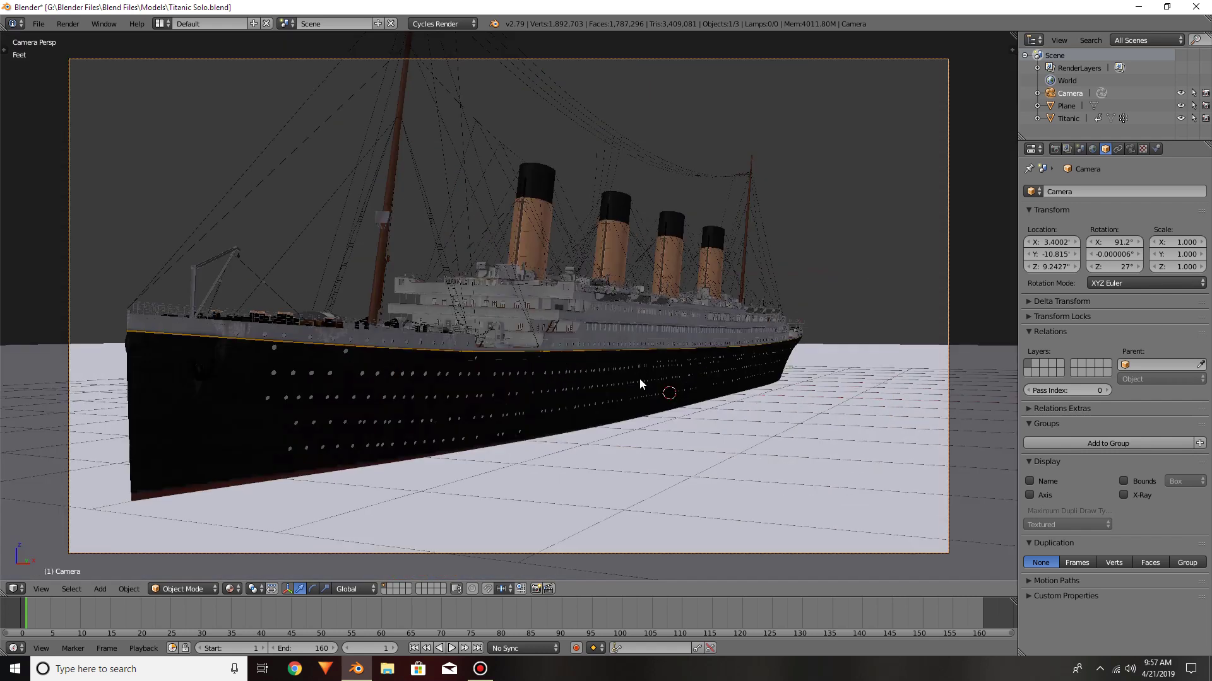
Keyframe the camera's location and rotation at frame 1
{"action": "key", "text": "i"}
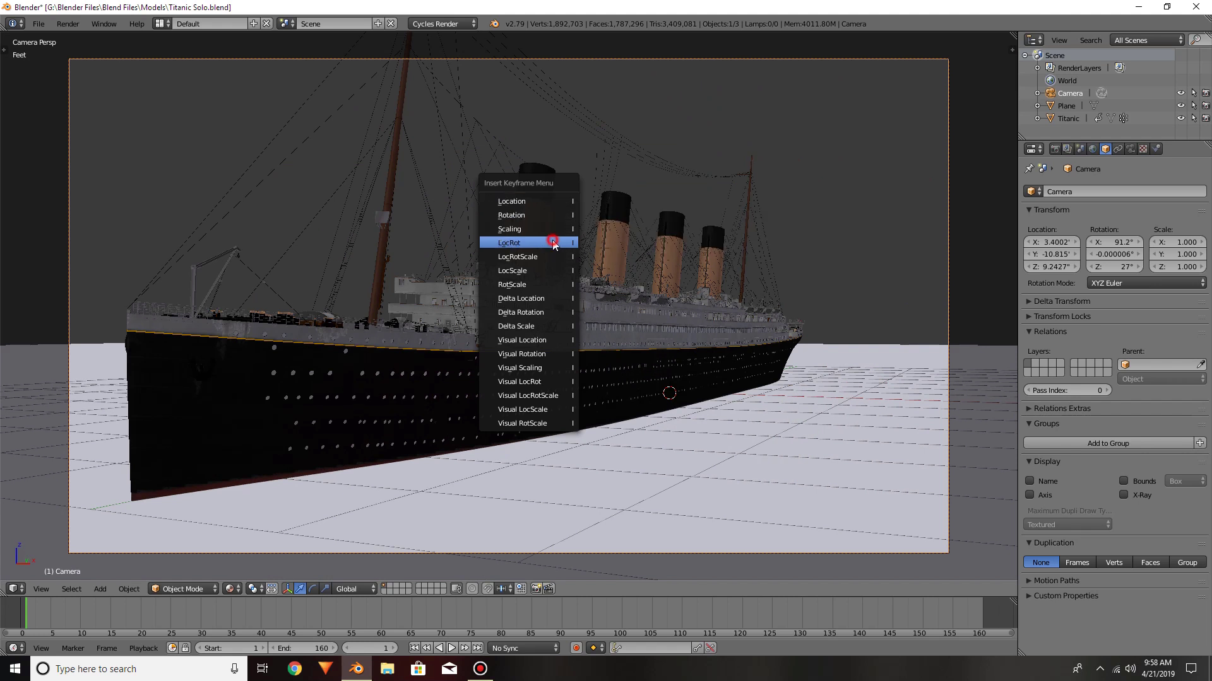
{"action": "left_click", "coordinate": [550, 242]}
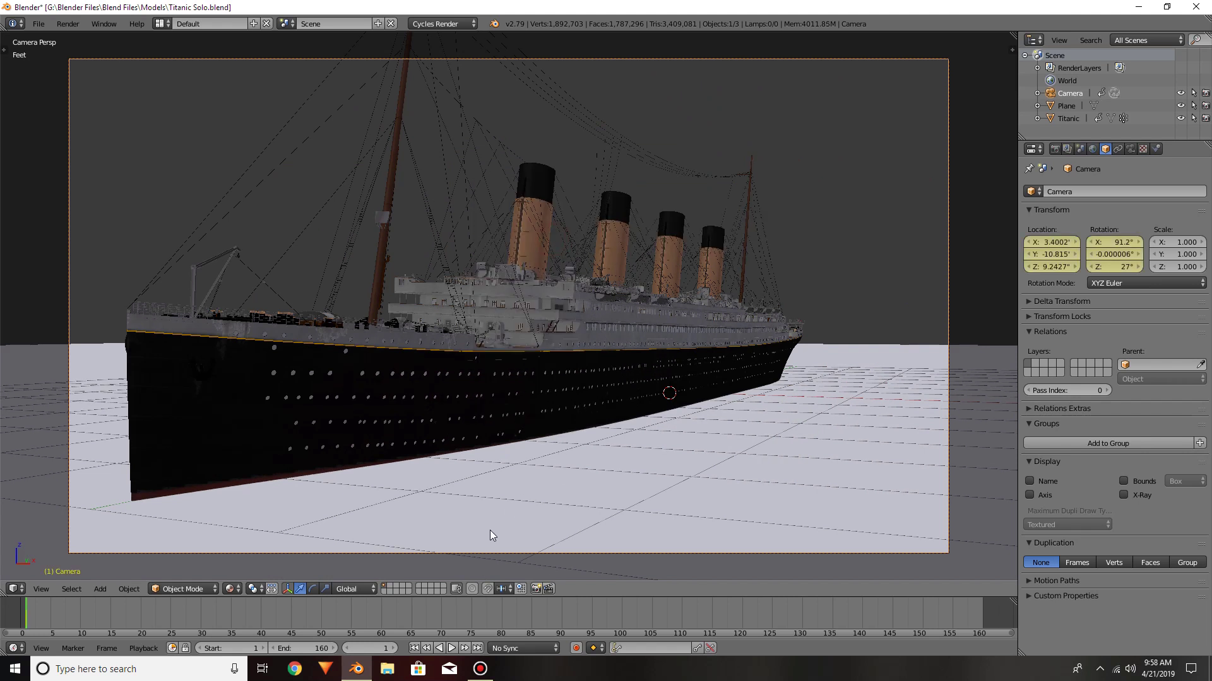
{"action": "left_click", "coordinate": [361, 650]}
At frame 160, frame the sunken ship's deck up close and align the camera to that view
{"action": "type", "text": "160"}
{"action": "key", "text": "Return"}
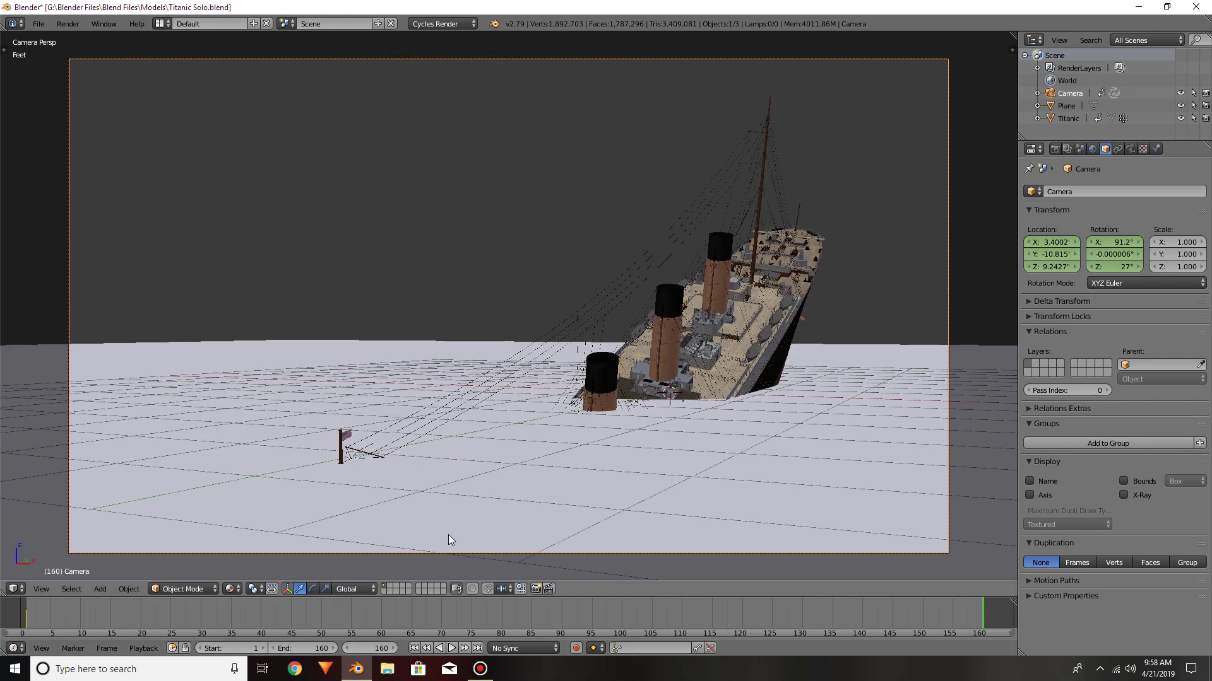
{"action": "key", "text": "KP_0"}
{"action": "scroll", "coordinate": [633, 436], "scroll_direction": "up", "scroll_amount": 3}
{"action": "scroll", "coordinate": [624, 439], "scroll_direction": "down", "scroll_amount": 5}
{"action": "middle_click_drag", "start_coordinate": [709, 429], "coordinate": [596, 435]}
{"action": "scroll", "coordinate": [586, 433], "scroll_direction": "up", "scroll_amount": 6}
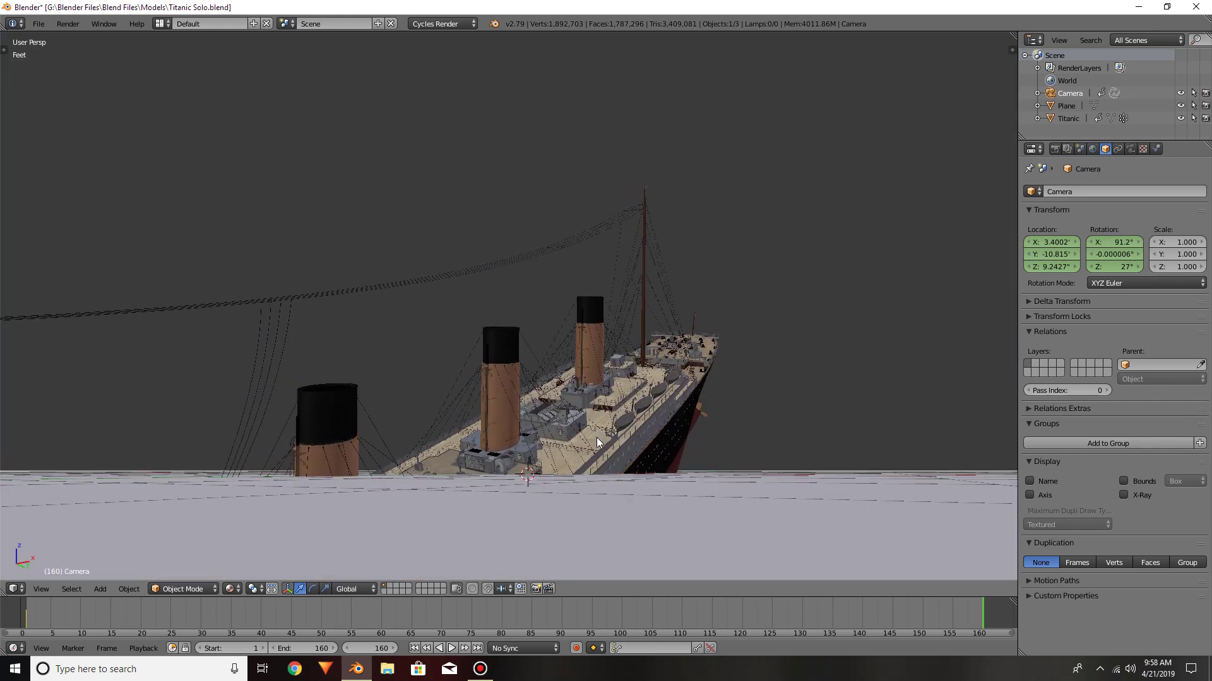
{"action": "key", "text": "ctrl+alt+KP_0"}
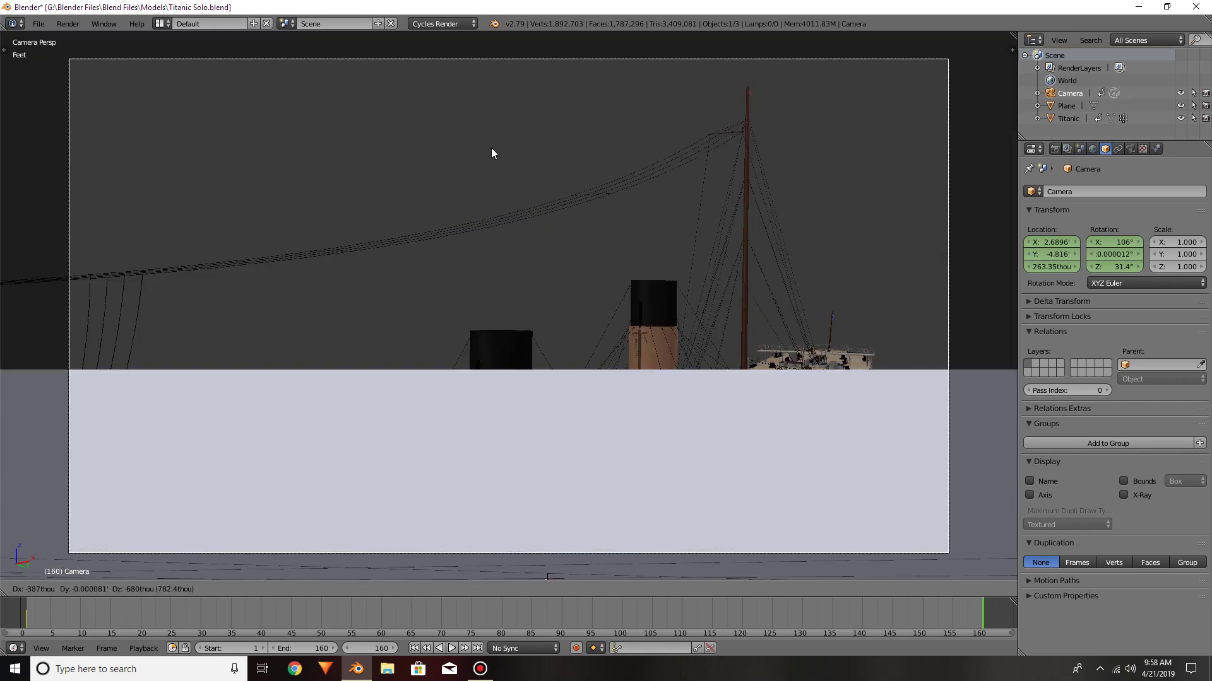
Tilt the camera to Rotation X 98.6°, turn it to 30.1° on Z, and keyframe LocRot
{"action": "left_click", "coordinate": [491, 146]}
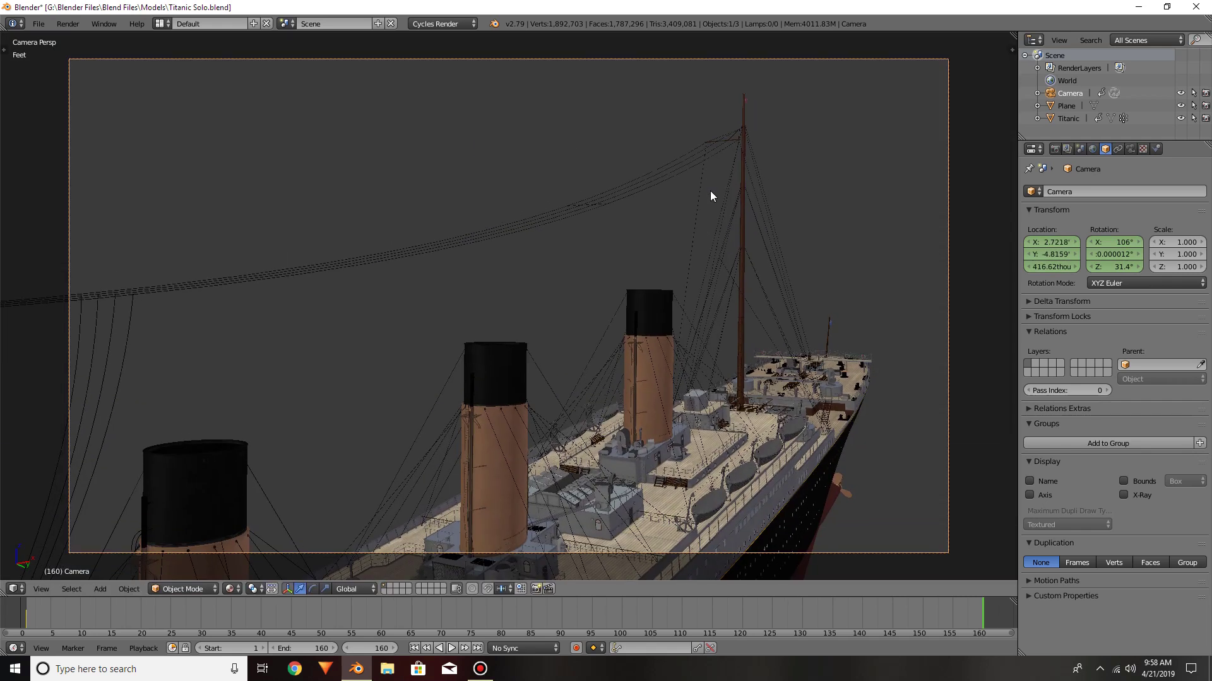
{"action": "key", "text": "KP_0"}
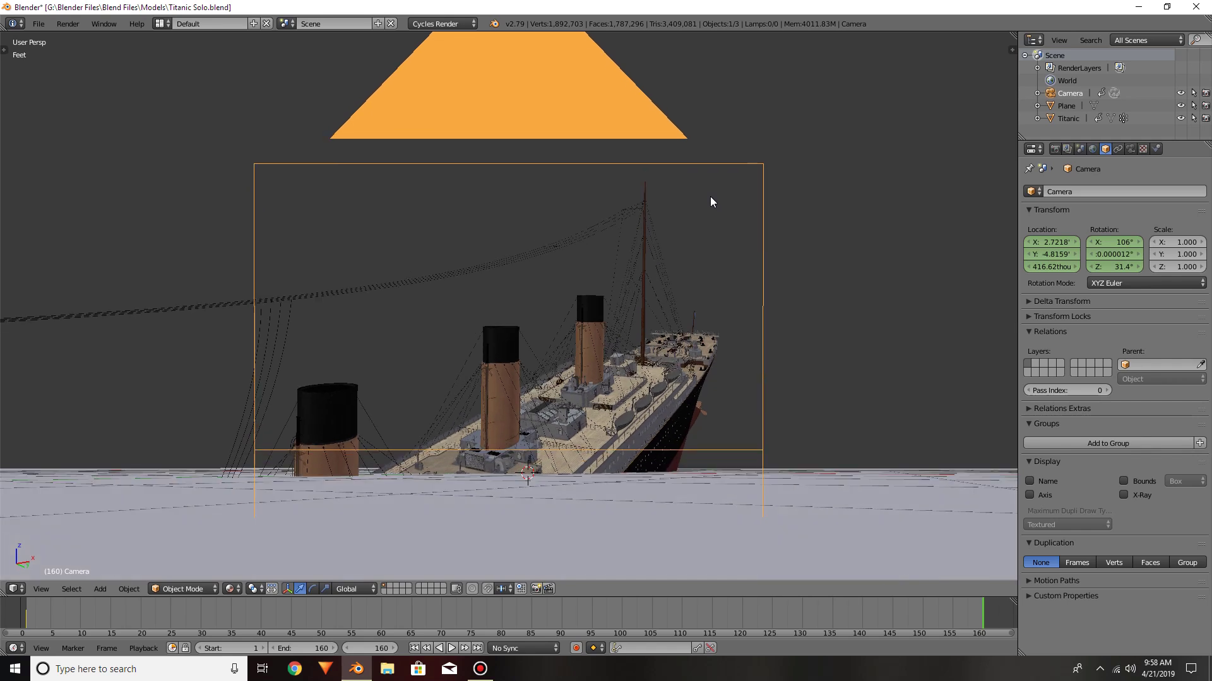
{"action": "key", "text": "KP_0"}
{"action": "left_click_drag", "start_coordinate": [1115, 244], "coordinate": [1084, 244]}
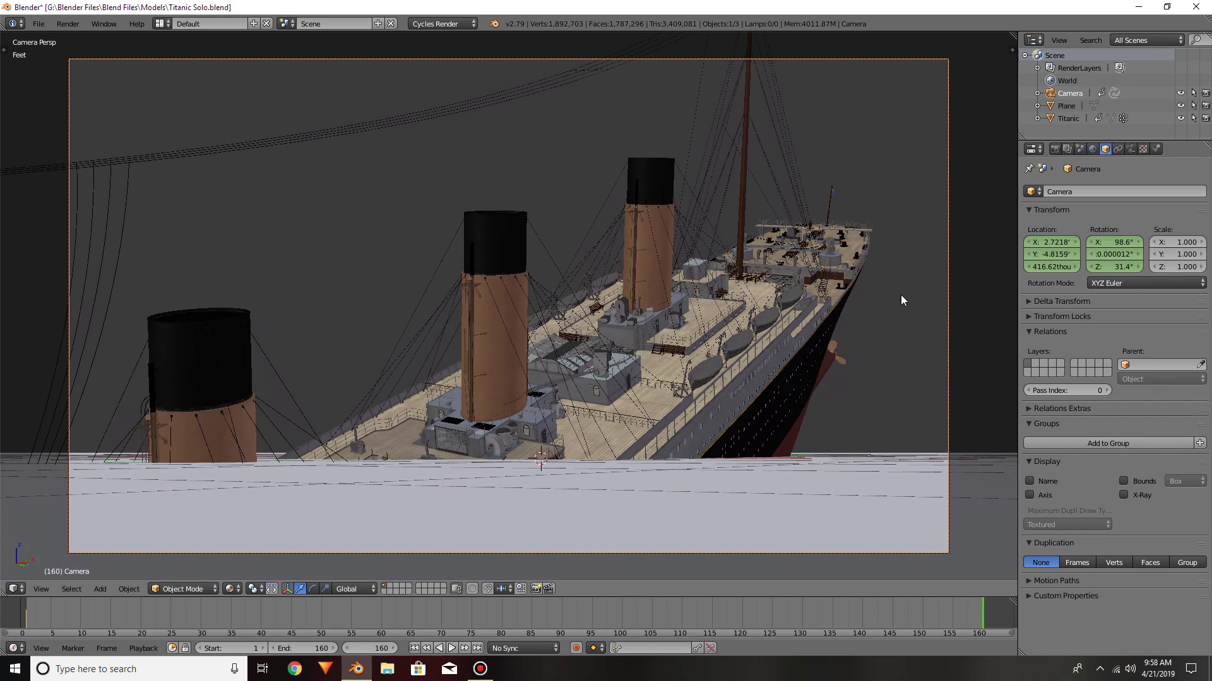
{"action": "key", "text": "r"}
{"action": "key", "text": "z"}
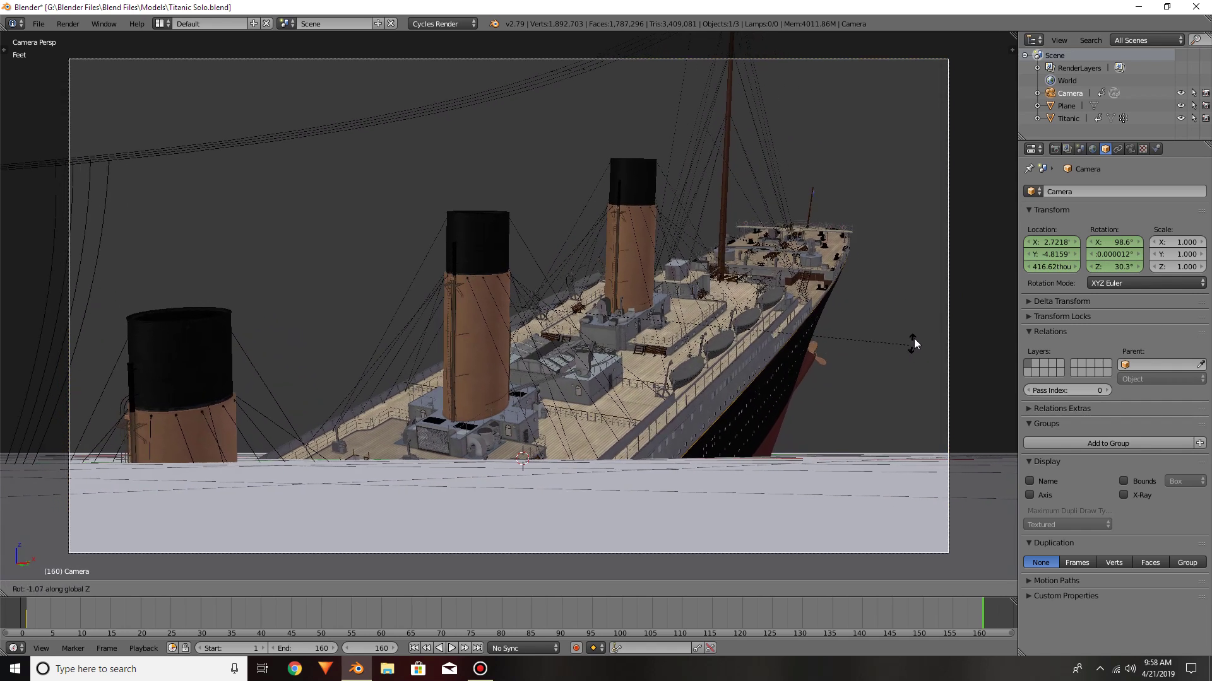
{"action": "left_click", "coordinate": [911, 342]}
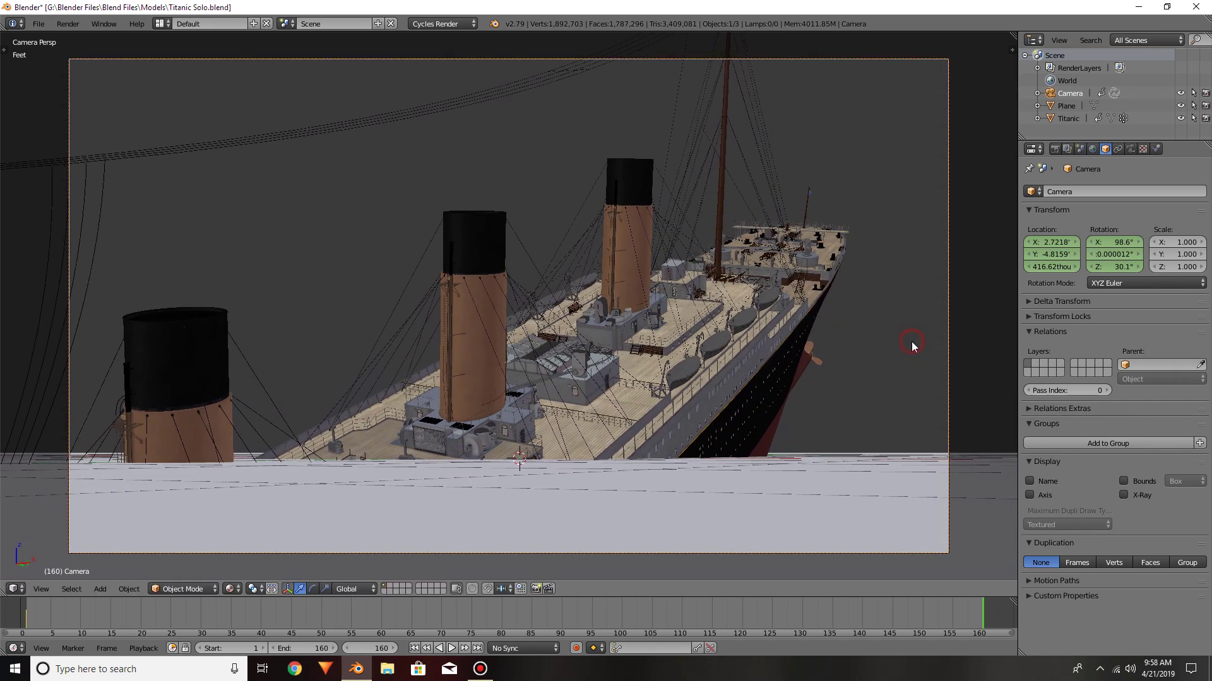
{"action": "key", "text": "i"}
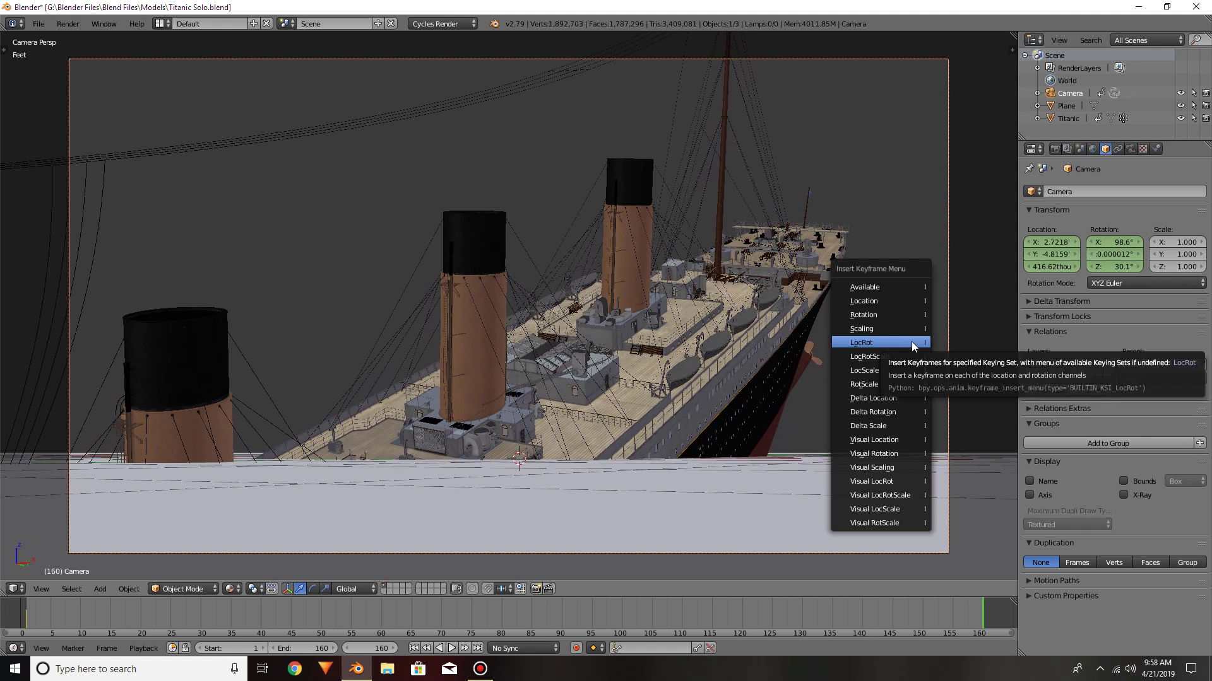
{"action": "left_click", "coordinate": [858, 342]}
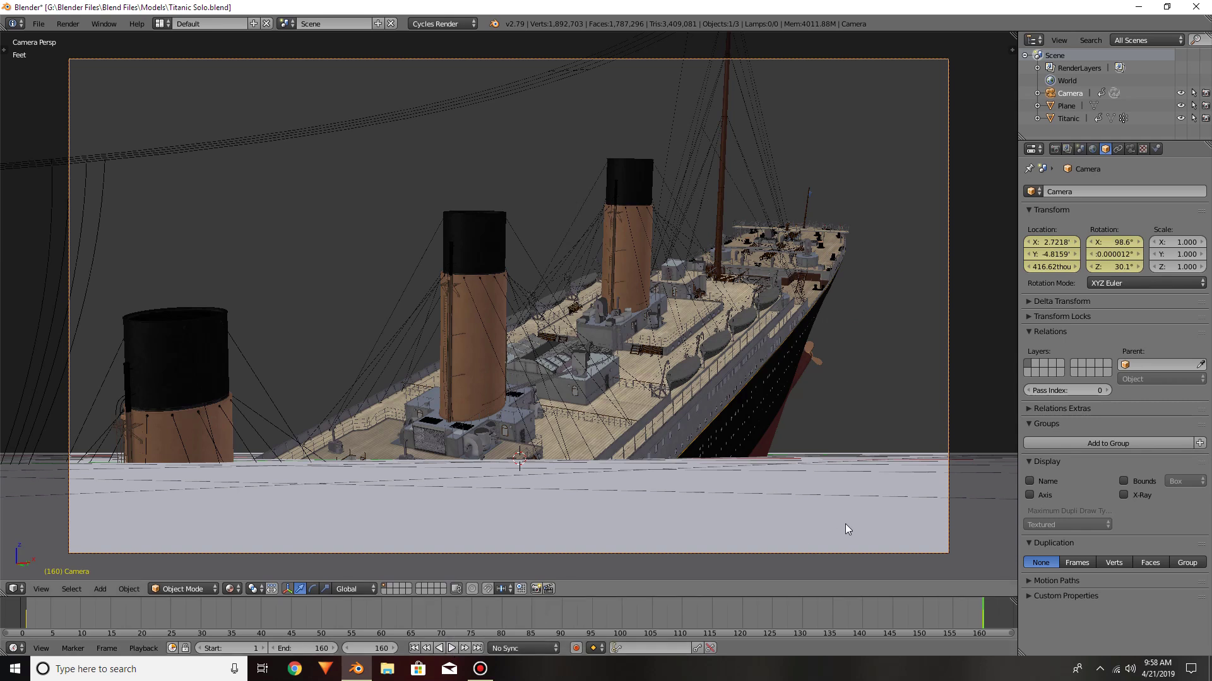
Play the animation through the camera, which follows the ship from broadside to the sunken deck
{"action": "key", "text": "alt+a"}
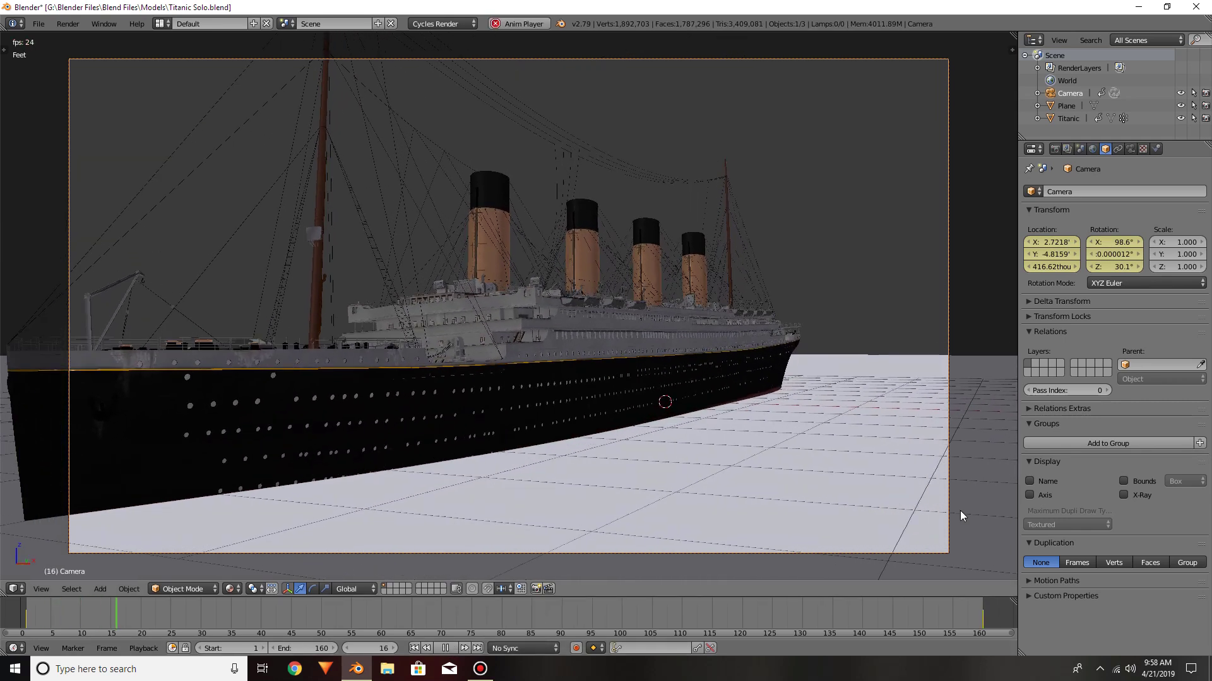